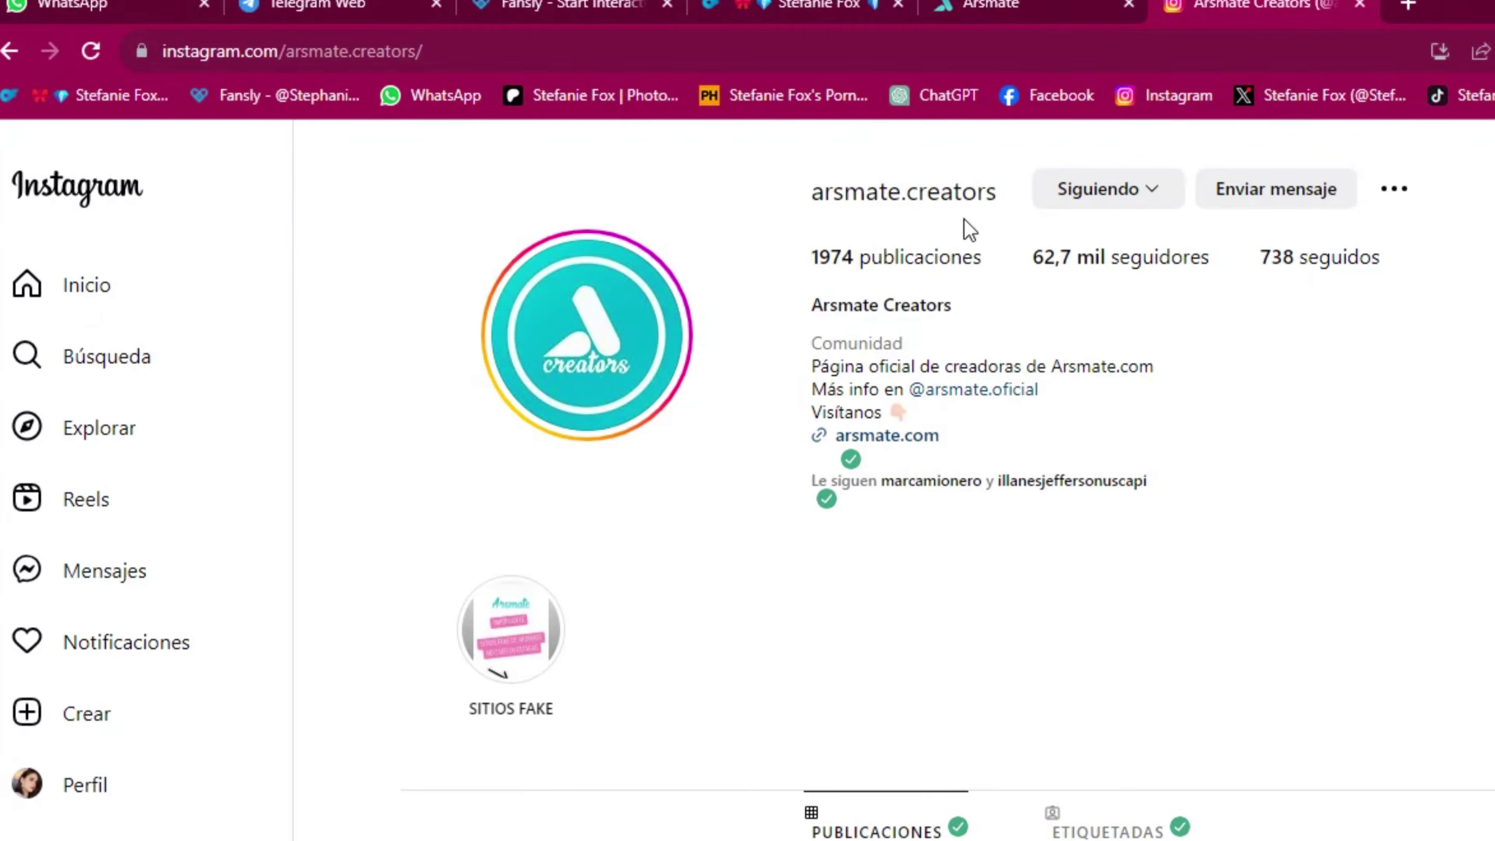
- Browse the arsmate.creators posts and view one new creator's welcome publication, closing it to return to the profile header
scroll(1178, 561, "down", 4)
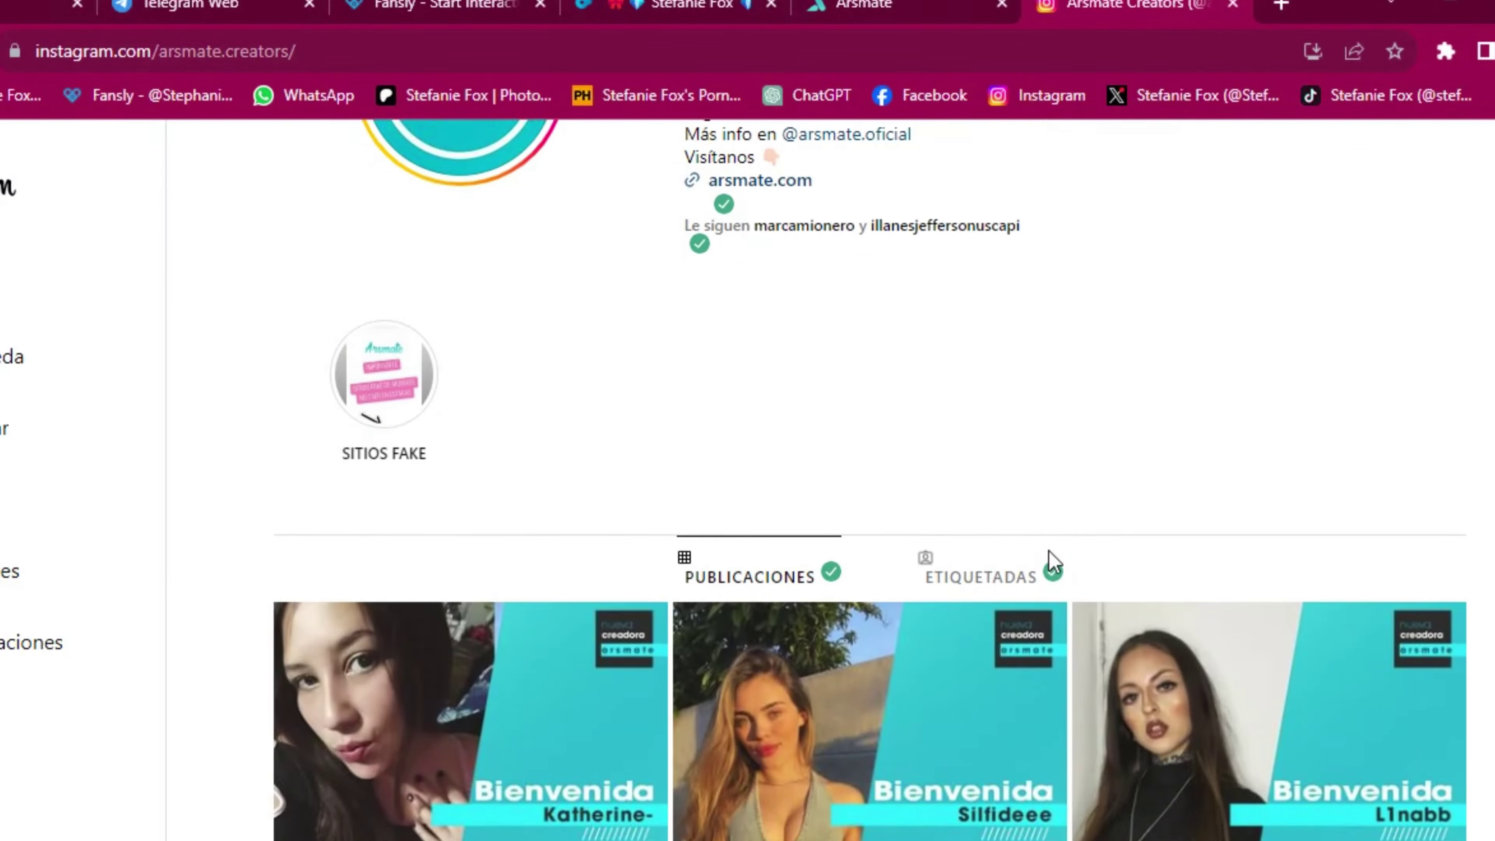
scroll(1050, 563, "down", 4)
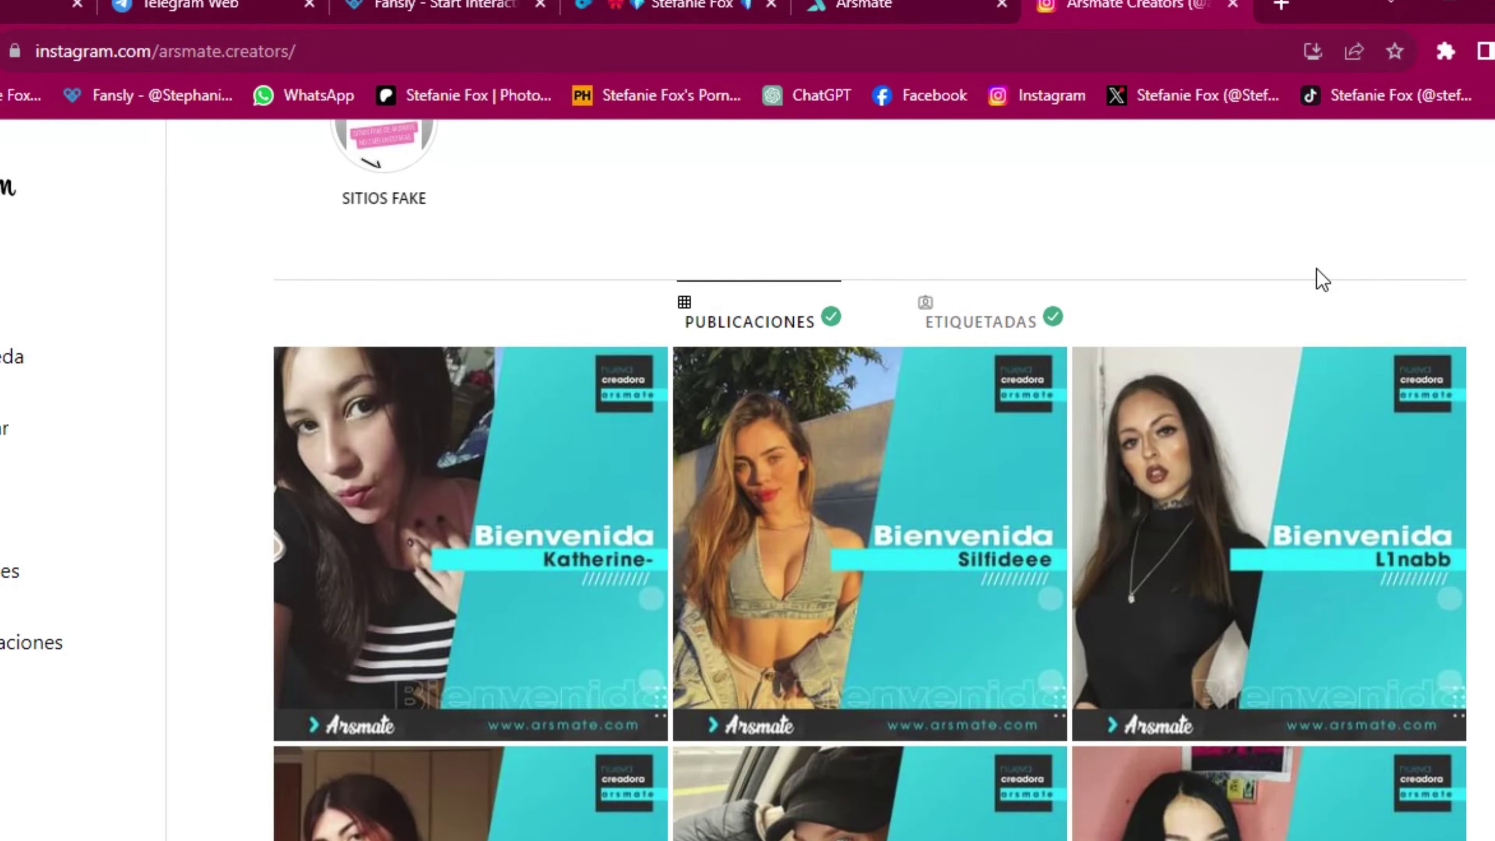
scroll(147, 488, "down", 10)
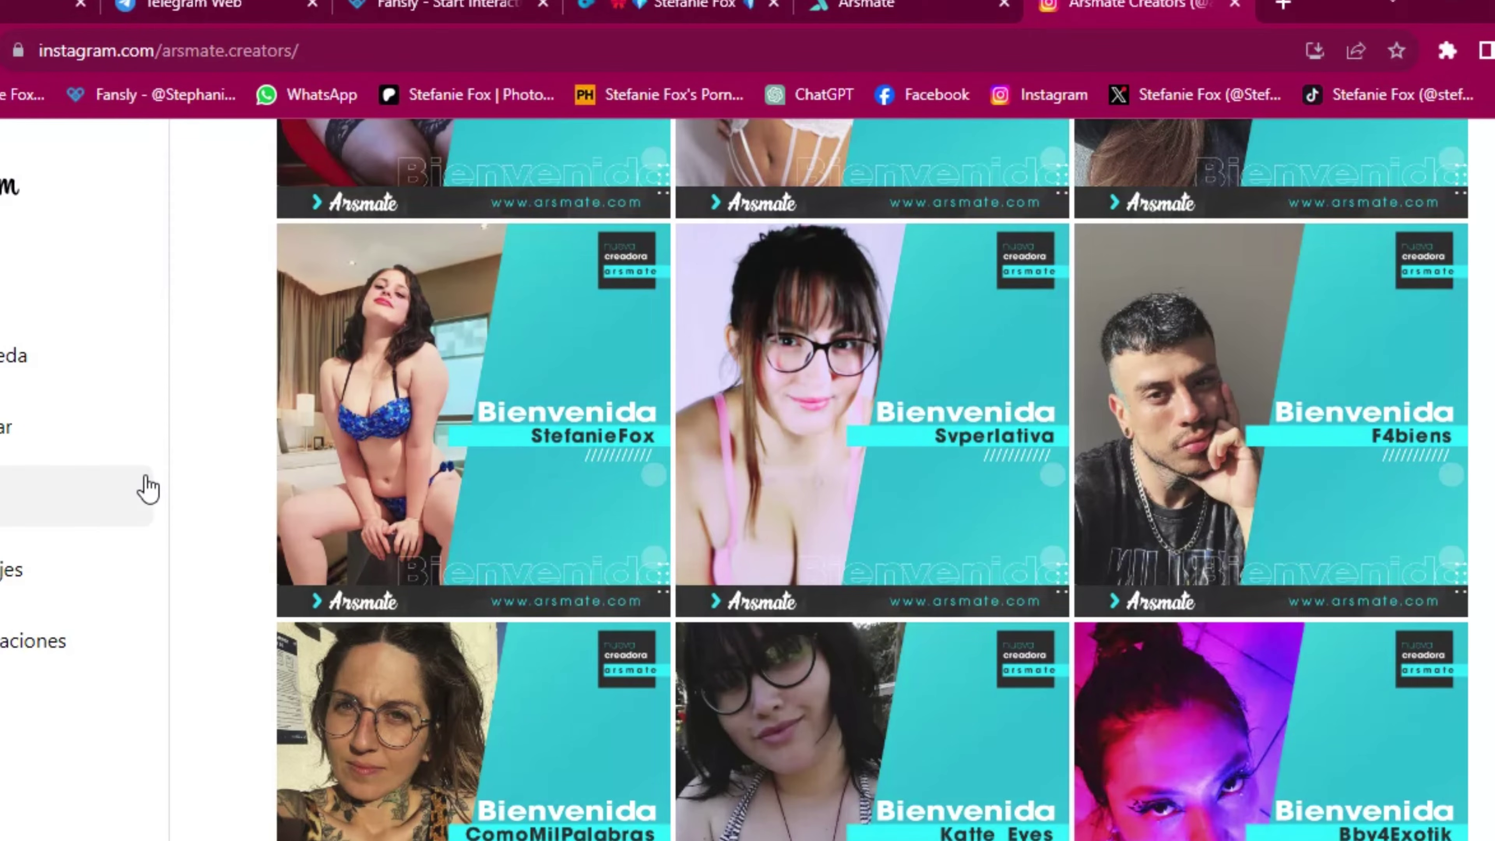
left_click(451, 458)
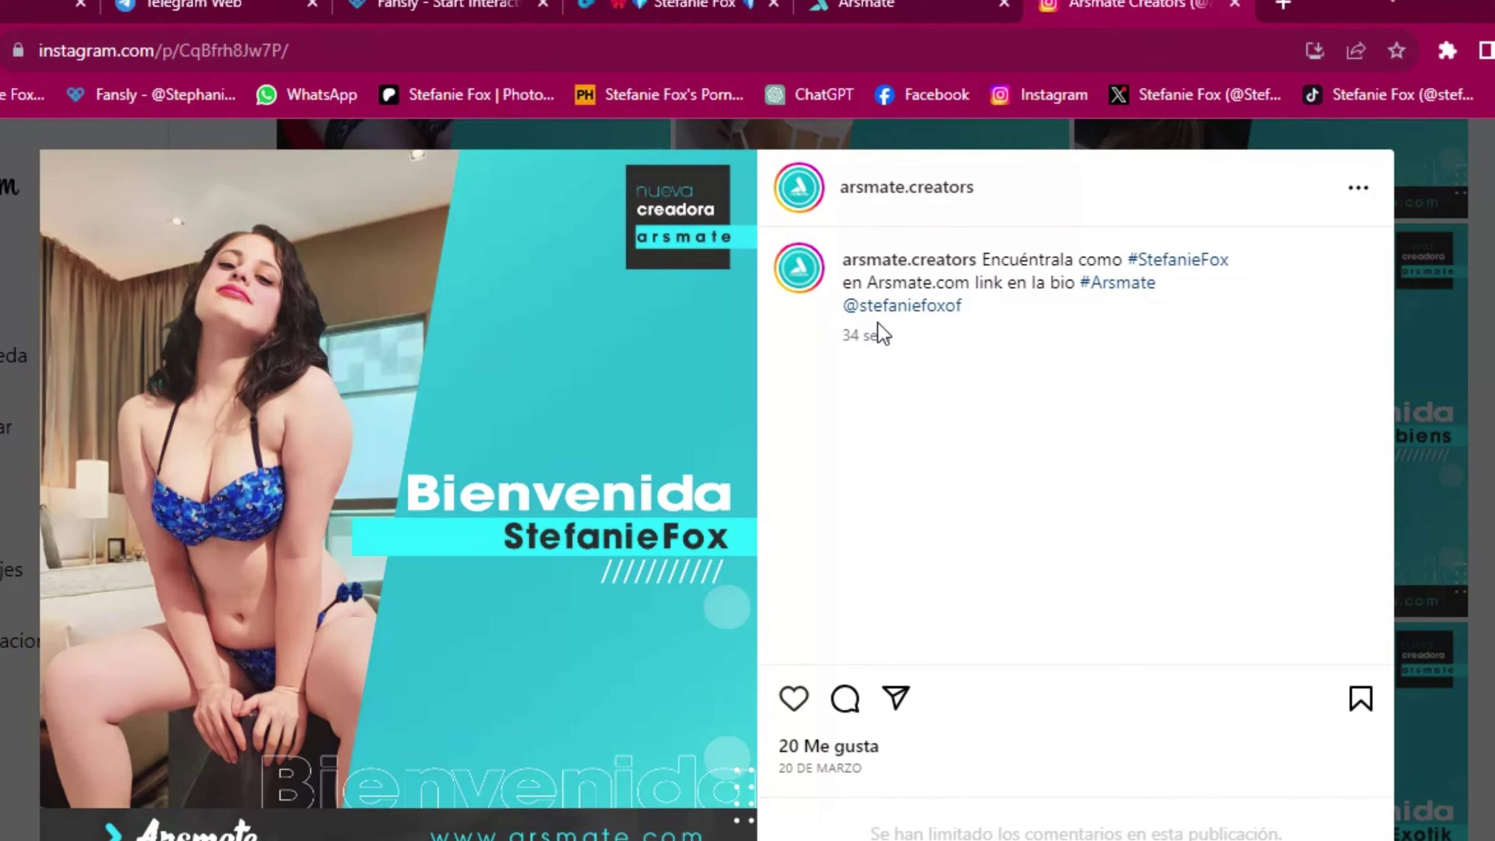
key("Escape")
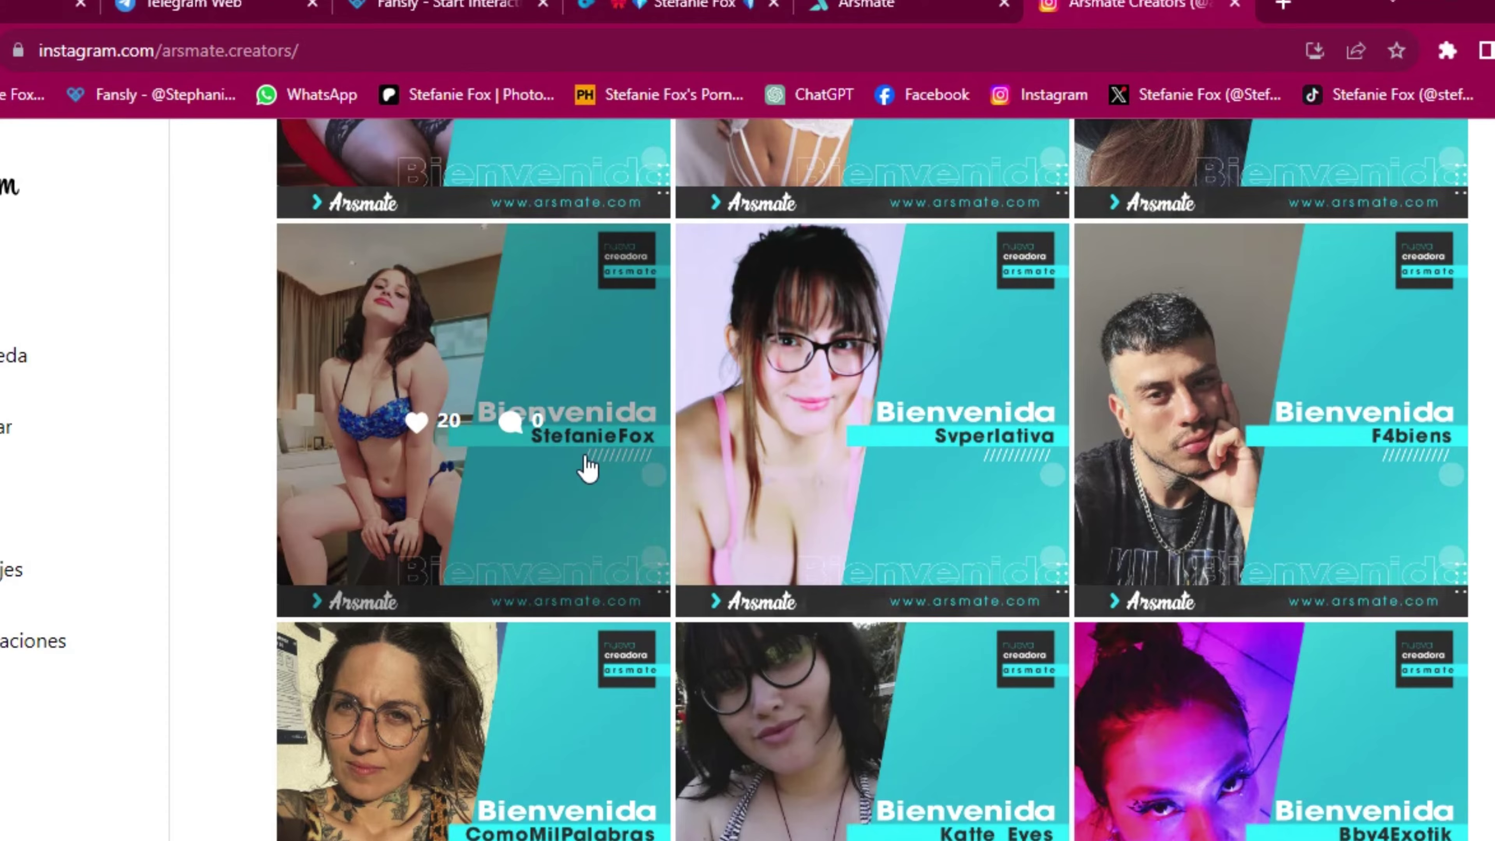
scroll(587, 468, "up", 10)
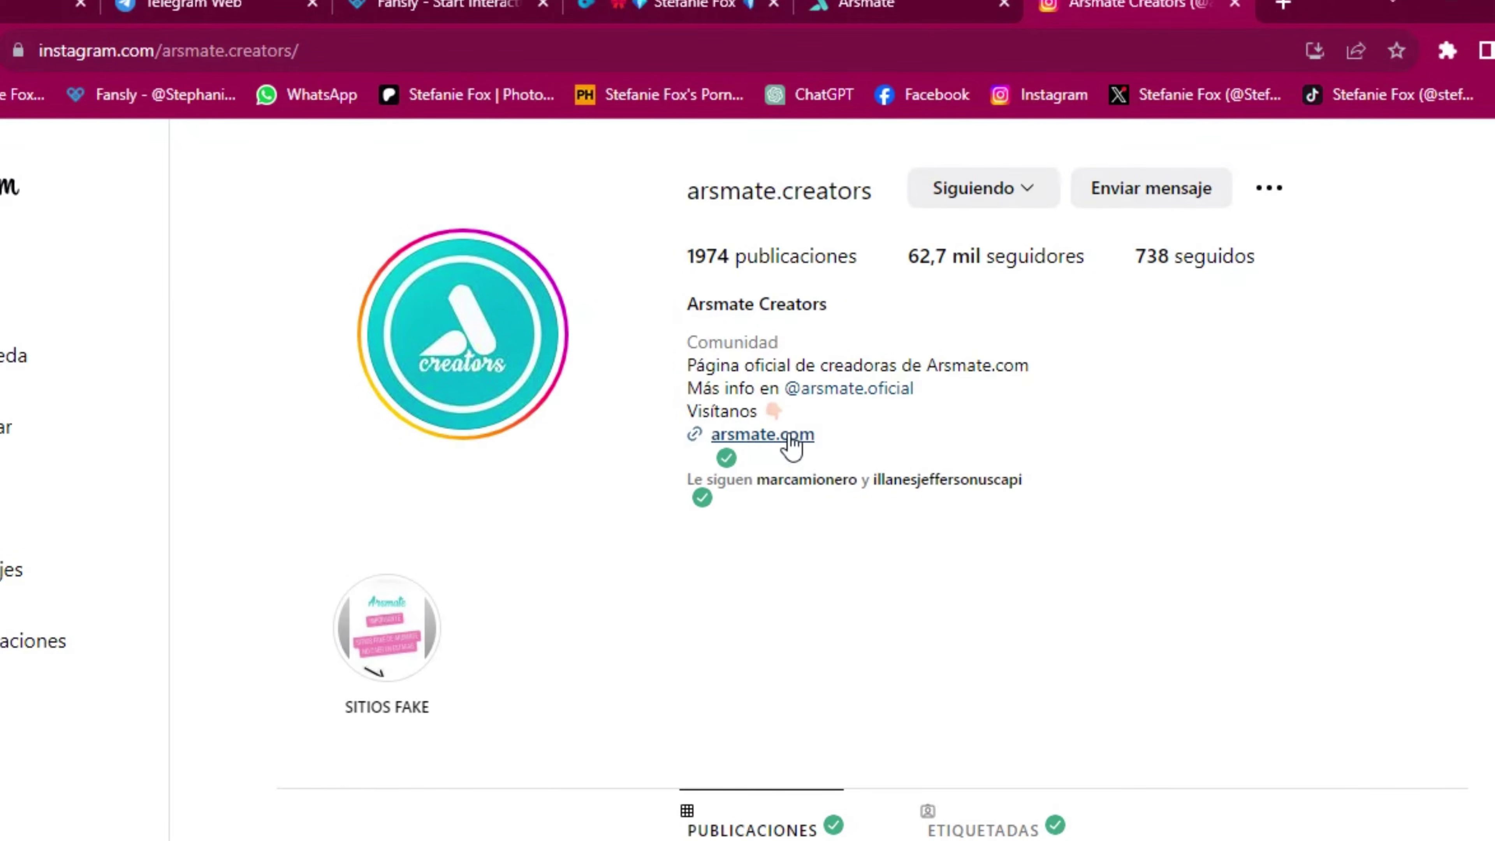
- Open the linked arsmate.oficial profile and review its description and story highlights
left_click(850, 389)
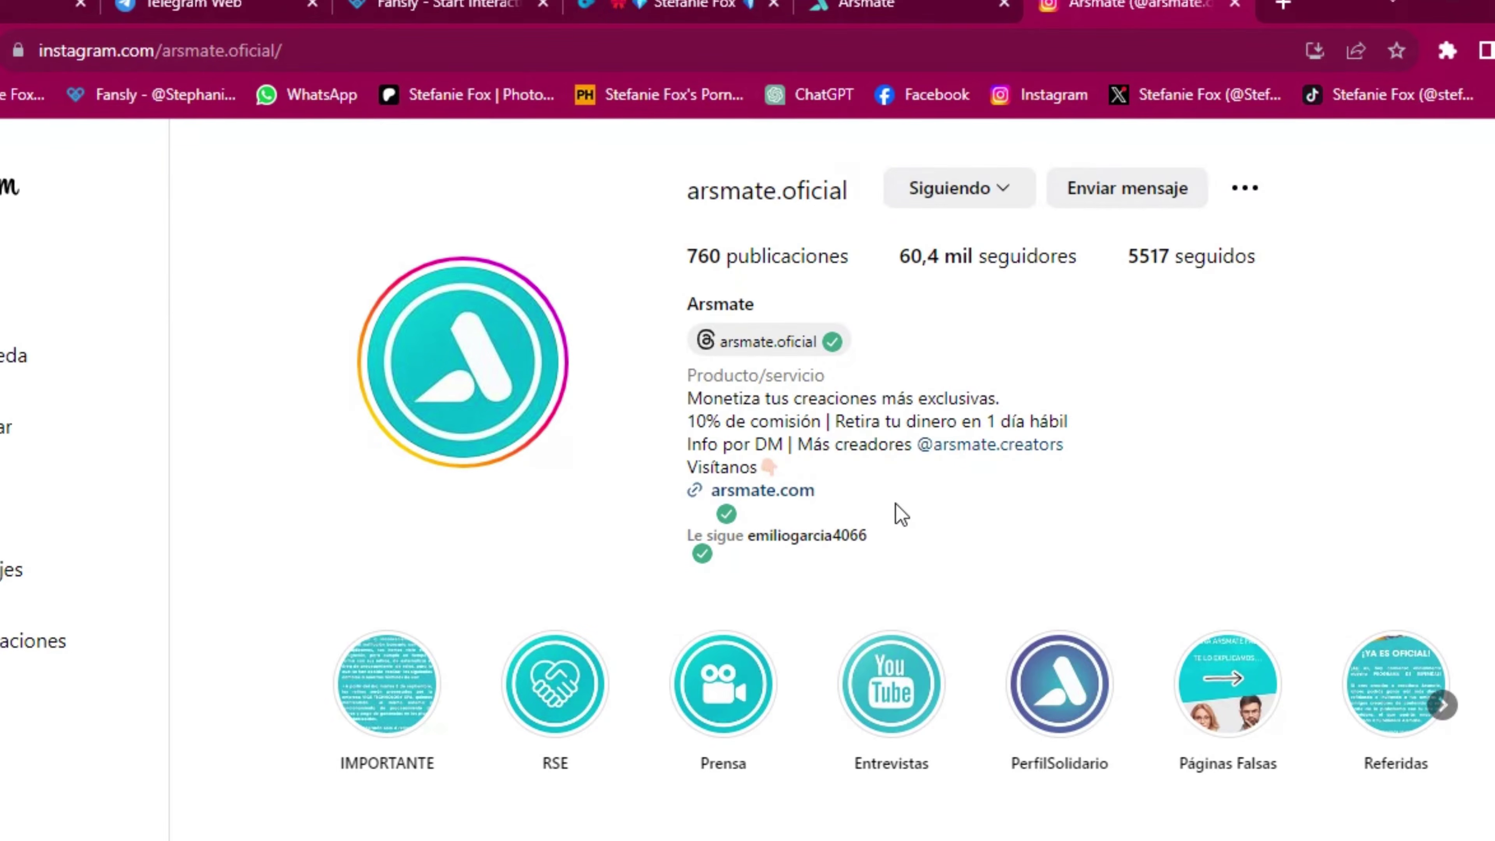
scroll(892, 513, "down", 2)
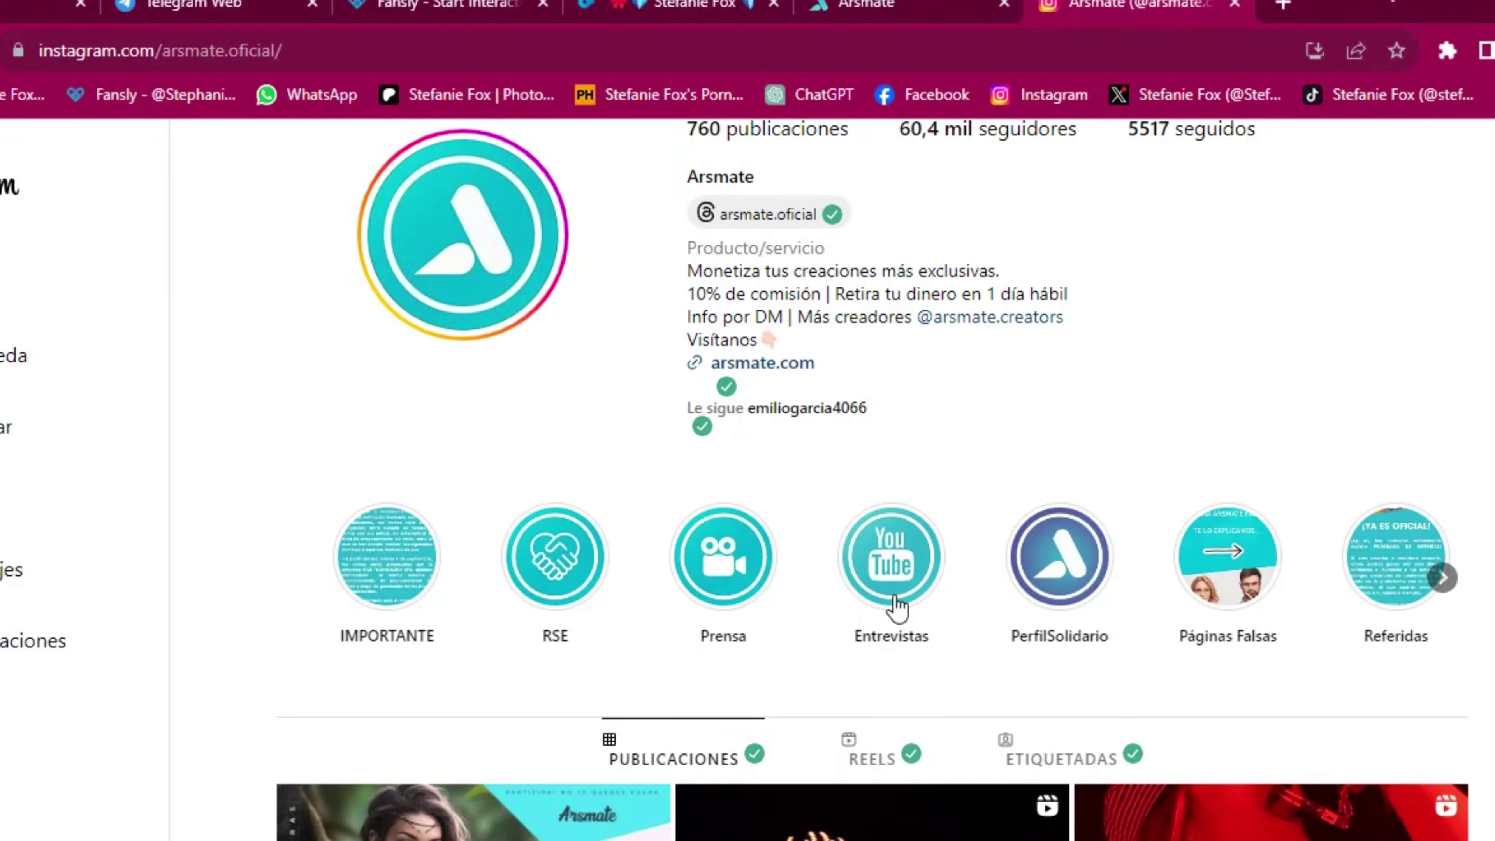
scroll(899, 602, "down", 1)
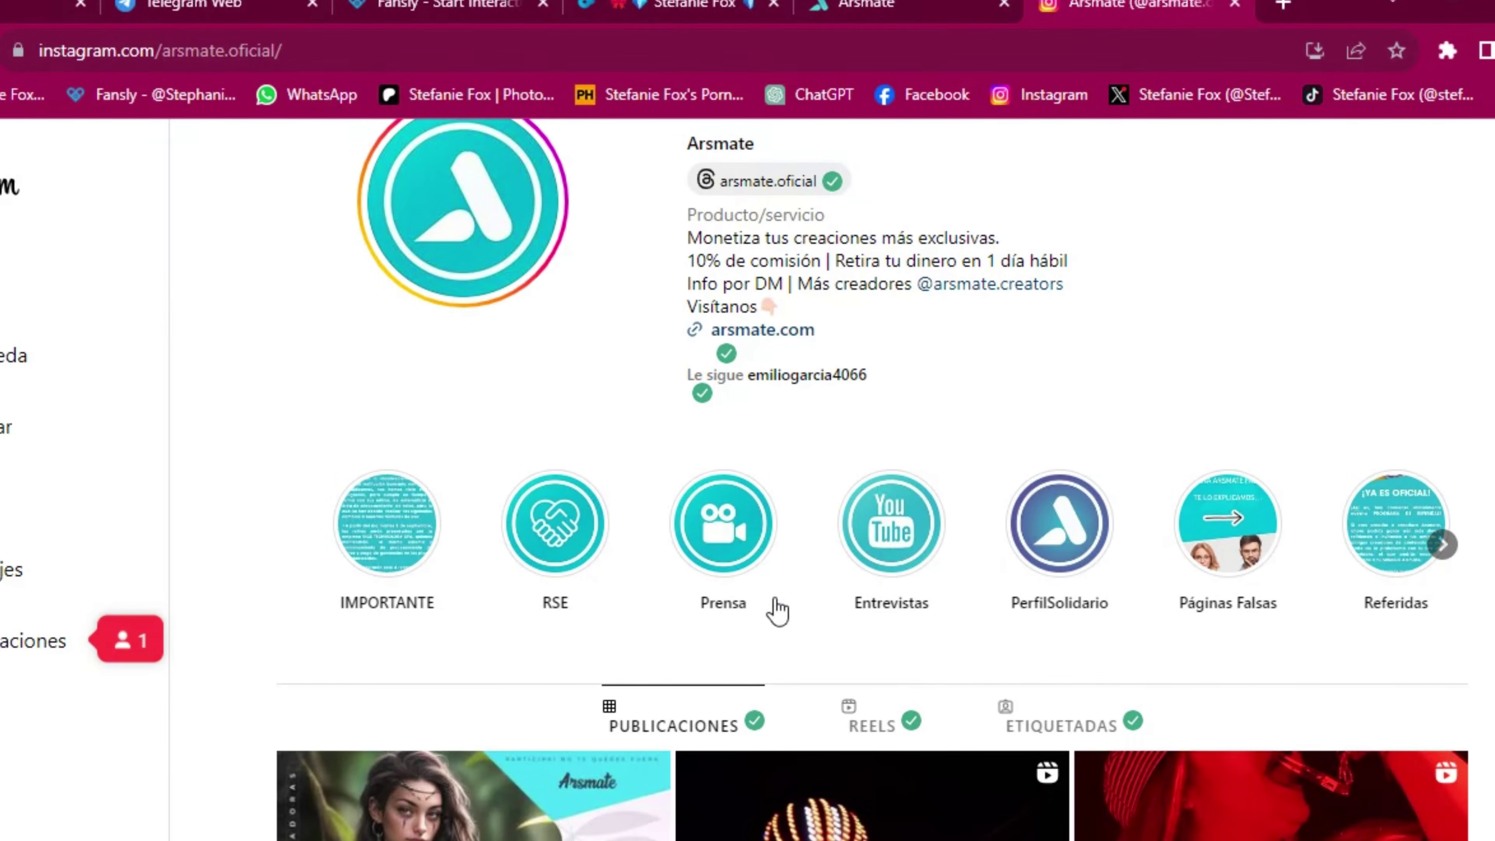
- View the Prensa highlight's news stories, continue through the highlights to PerfilSolidario, and close the story viewer
left_click(732, 536)
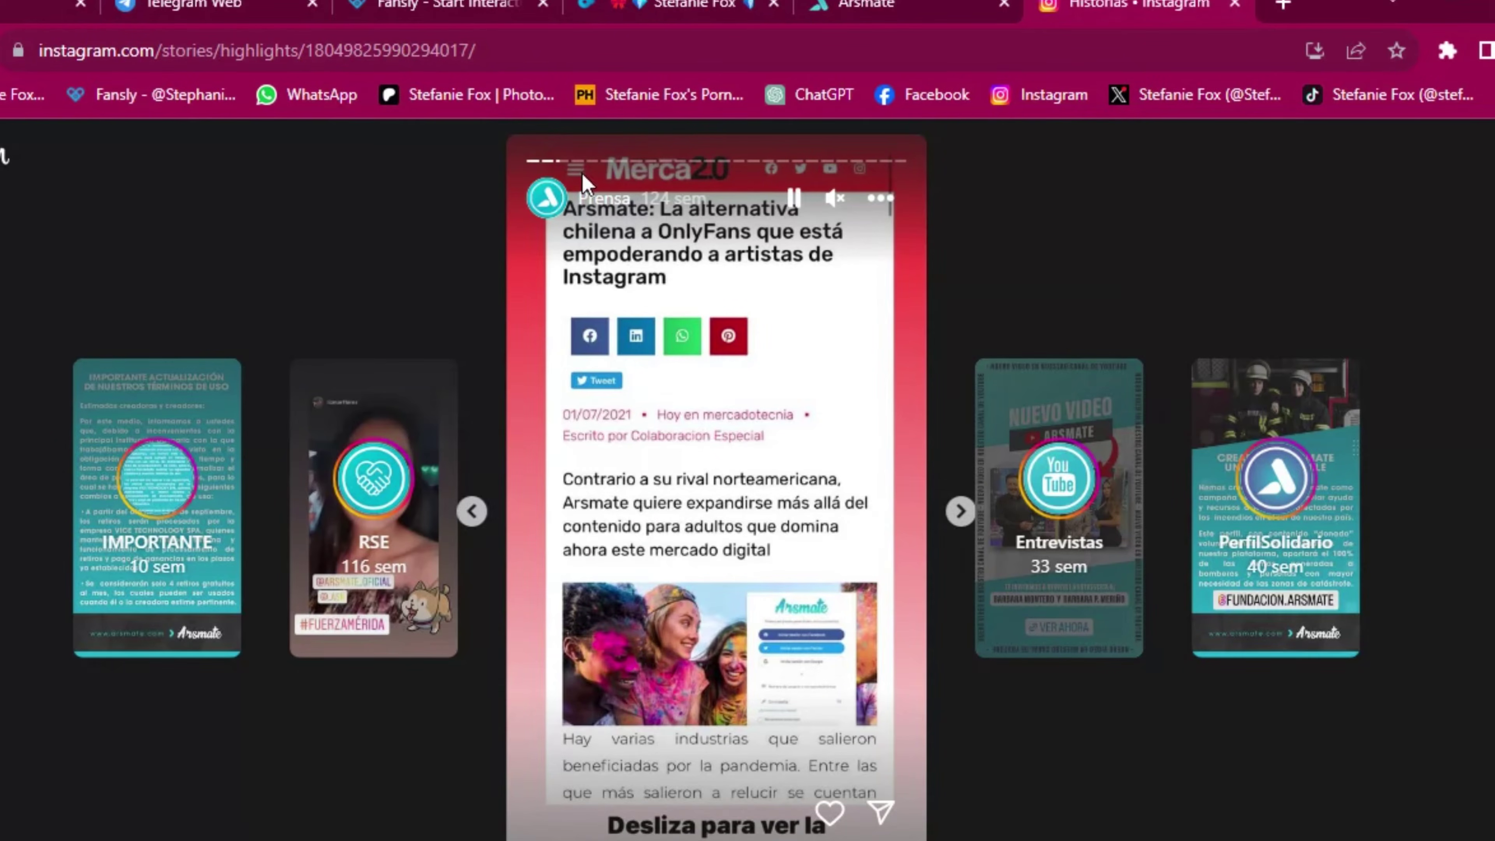
left_click(472, 512)
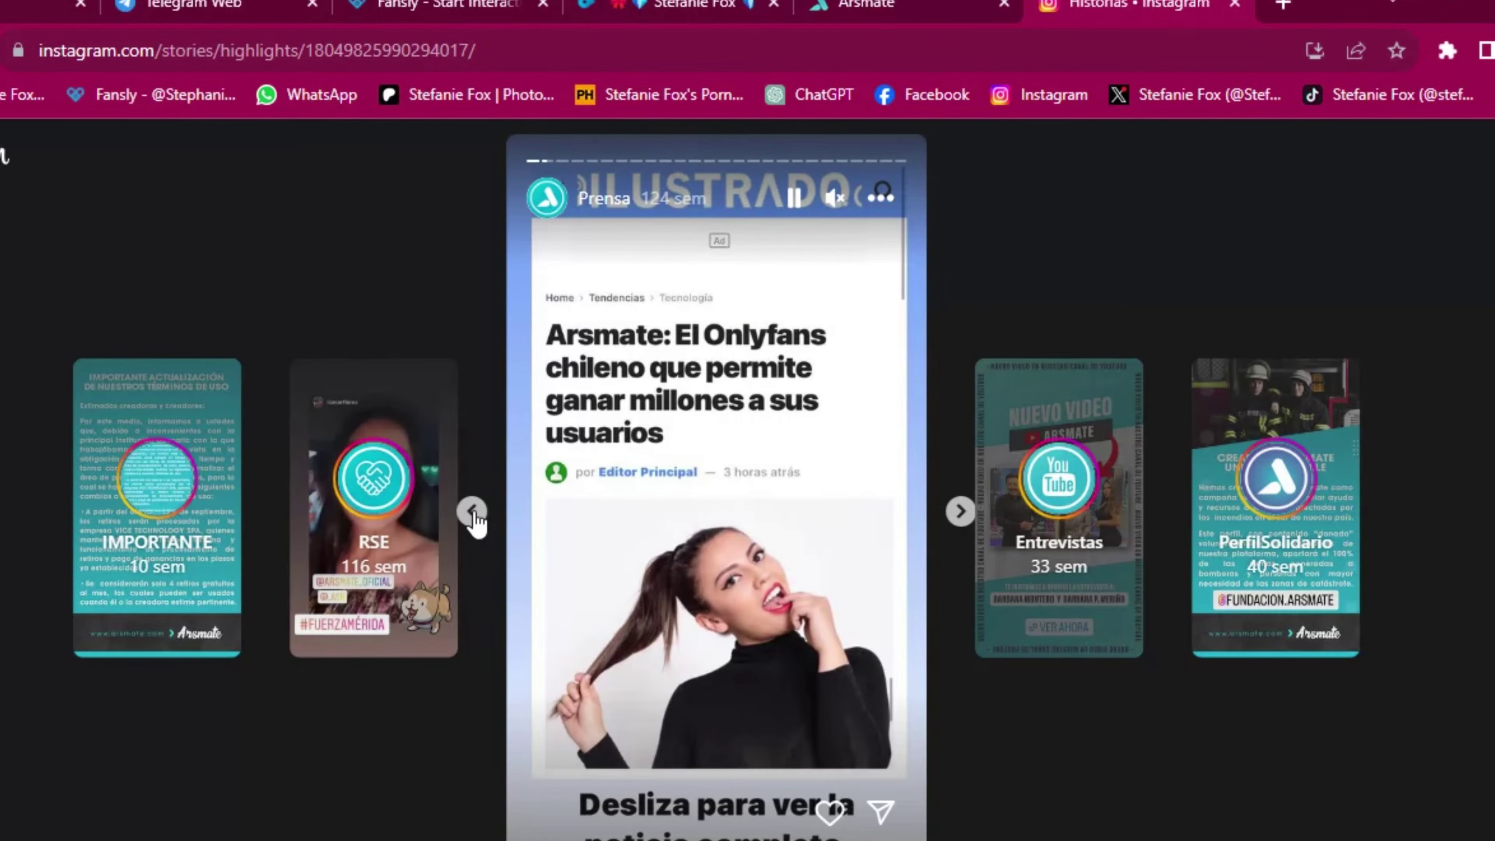
left_click(472, 511)
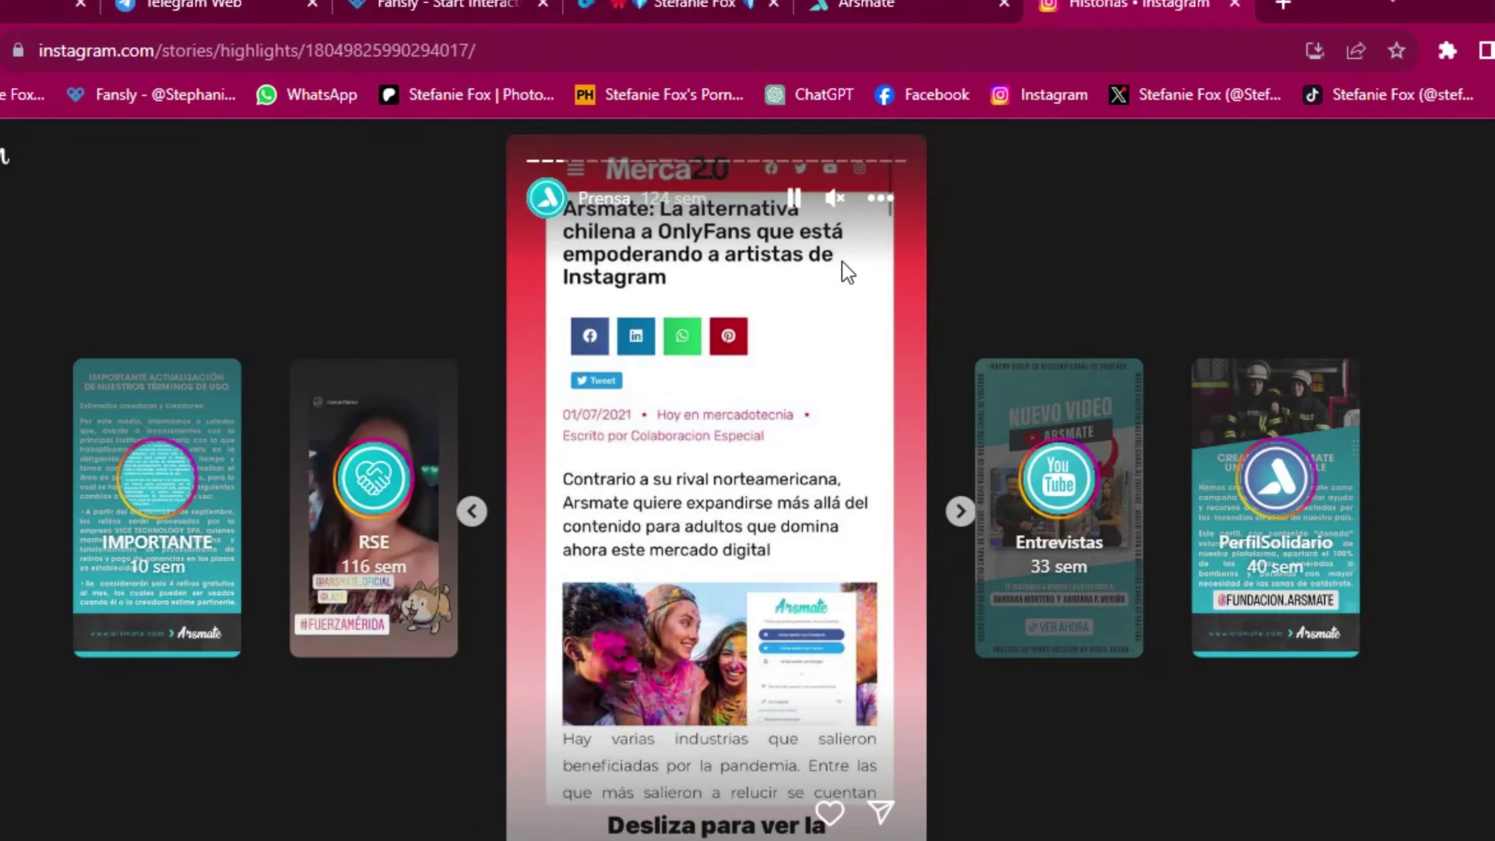
left_click(961, 512)
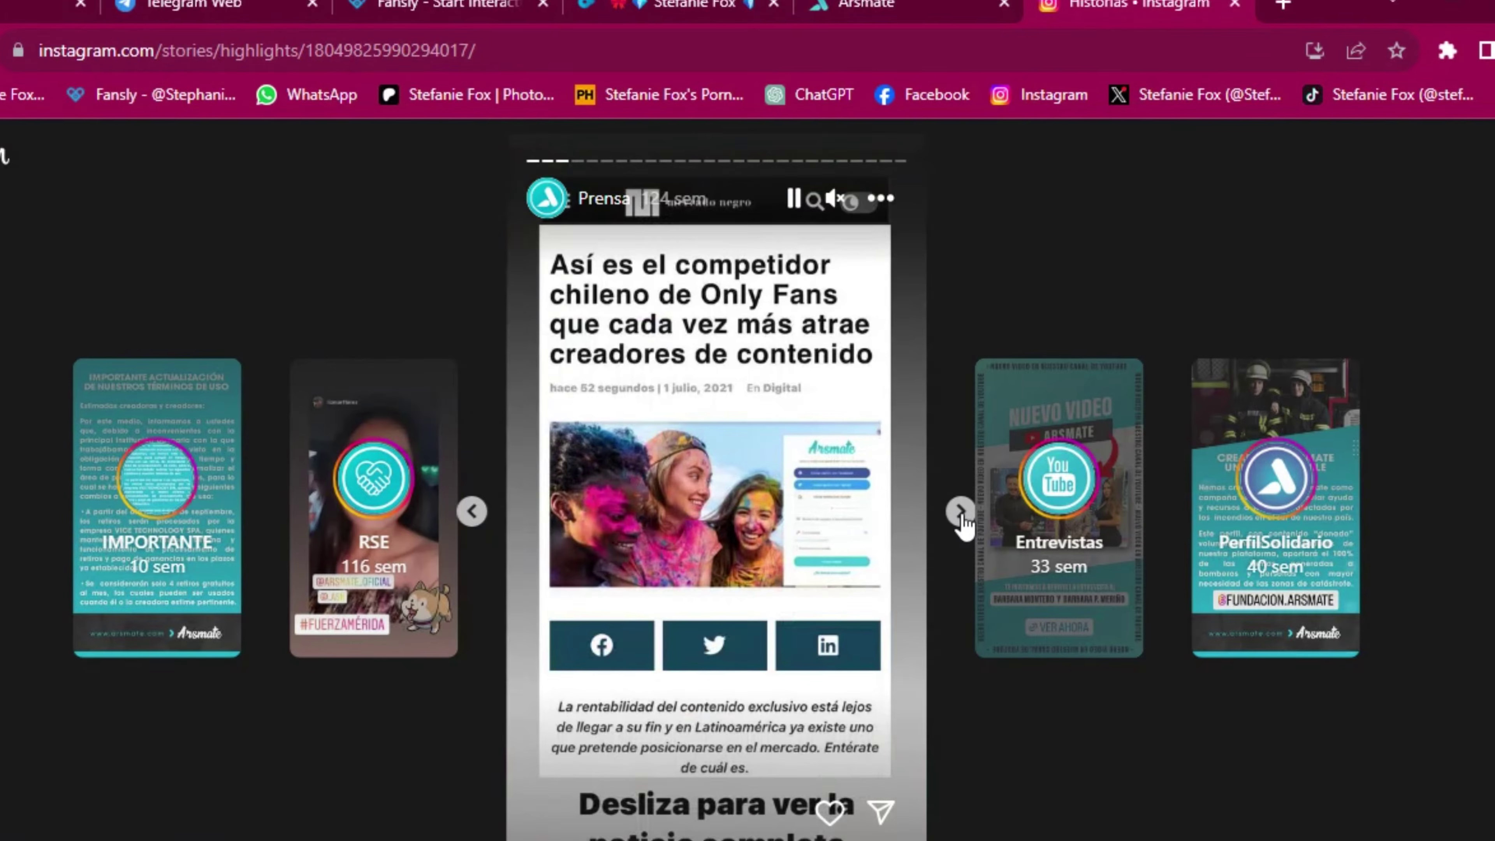
left_click(961, 513)
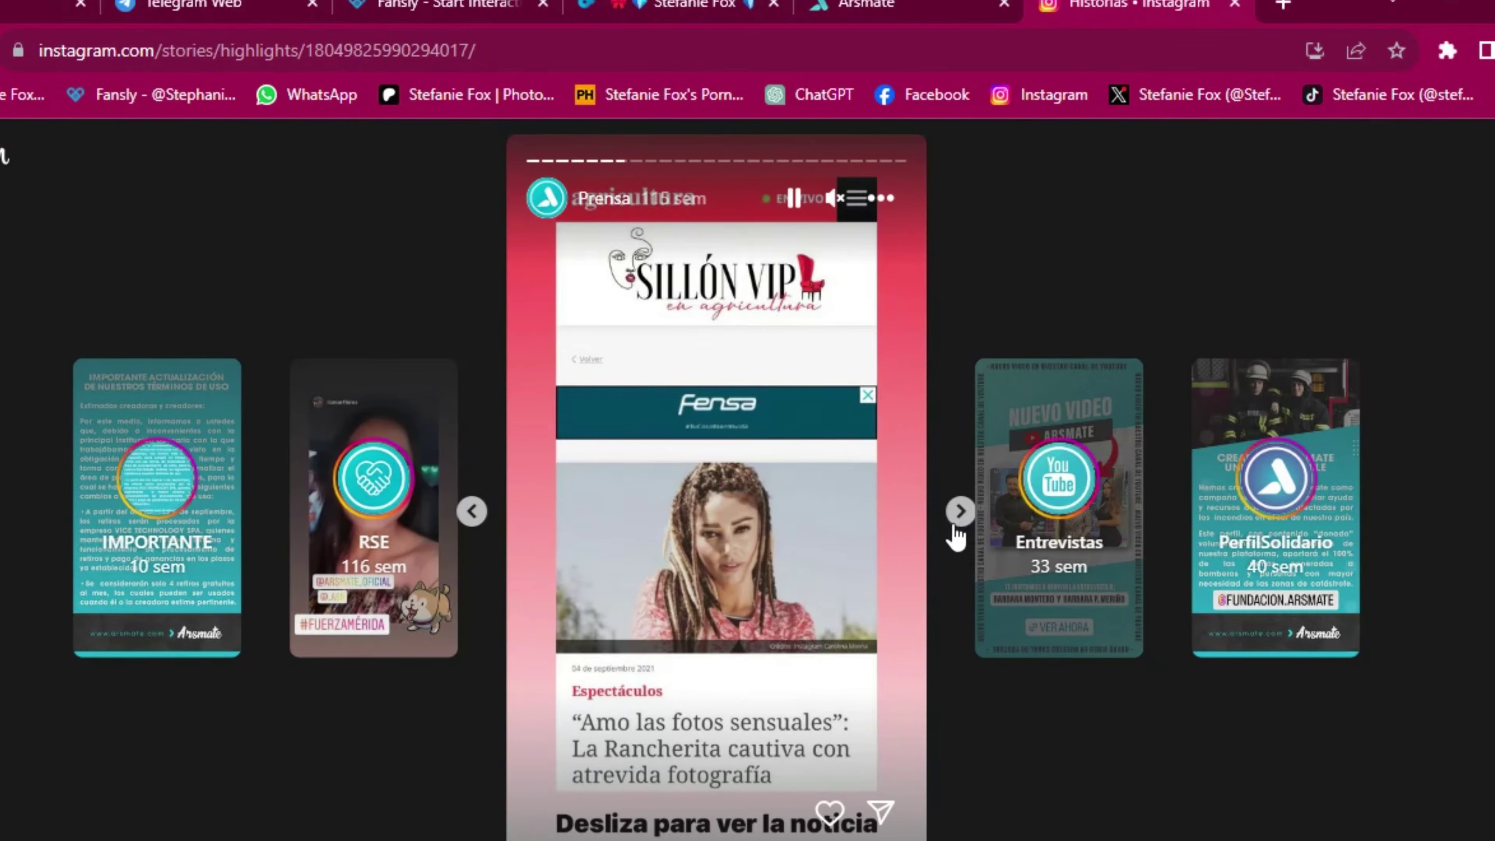
left_click(959, 510)
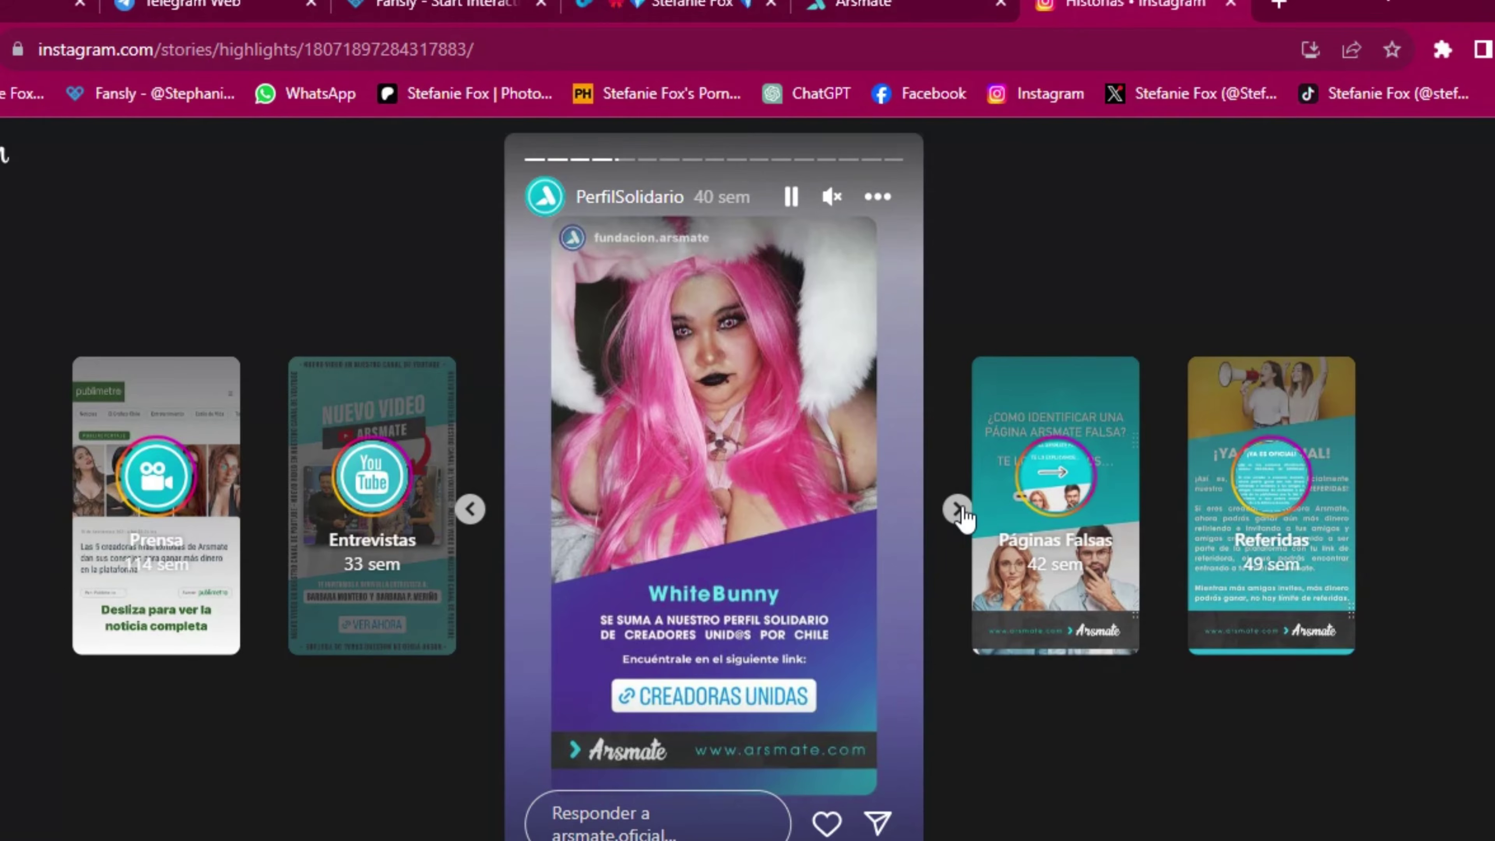
key("Escape")
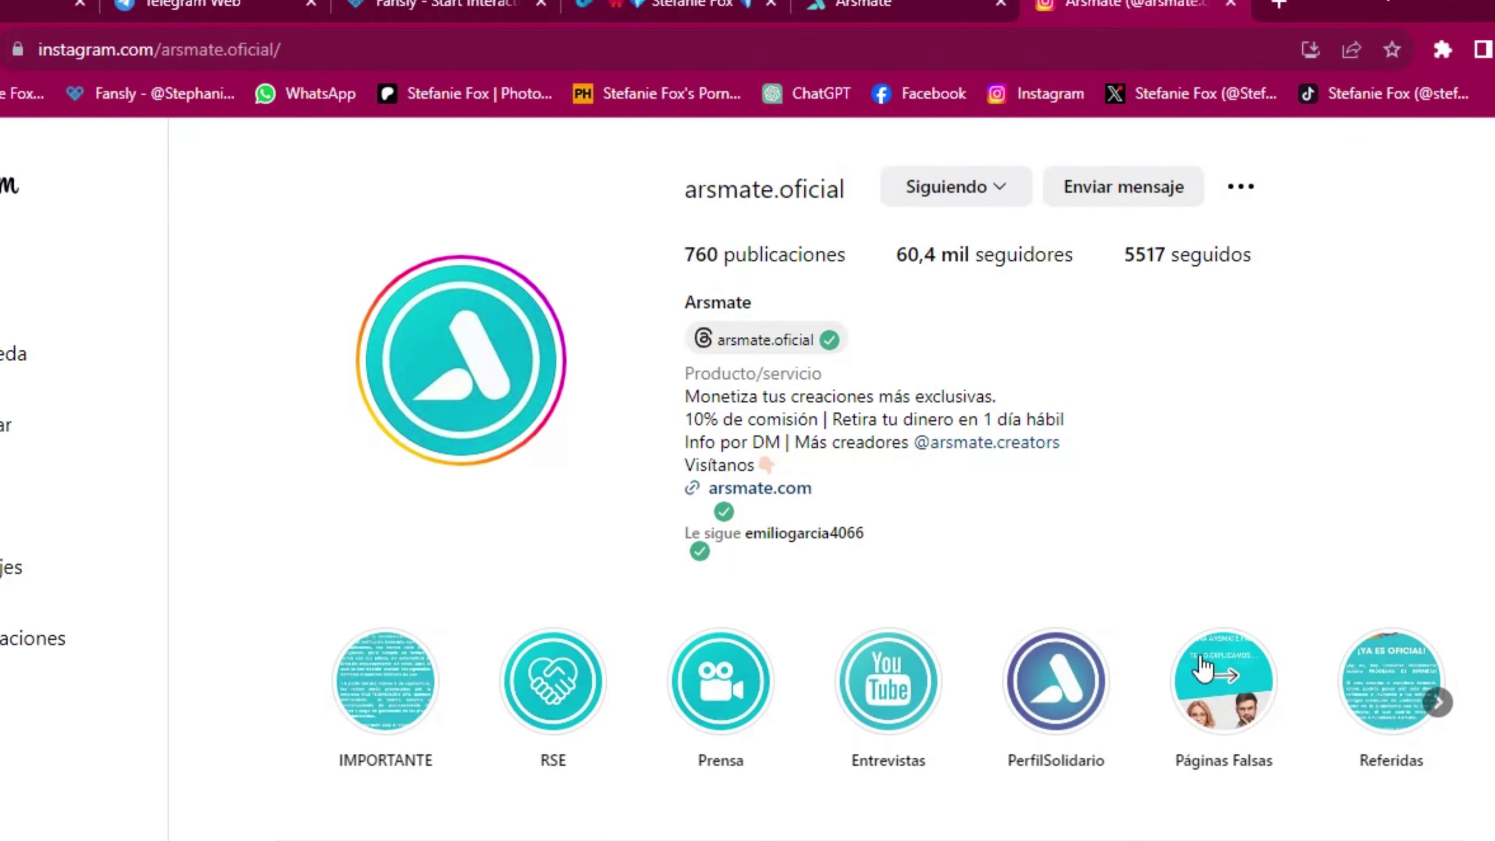
- Switch to the Arsmate website and start registering a new account
left_click(909, 7)
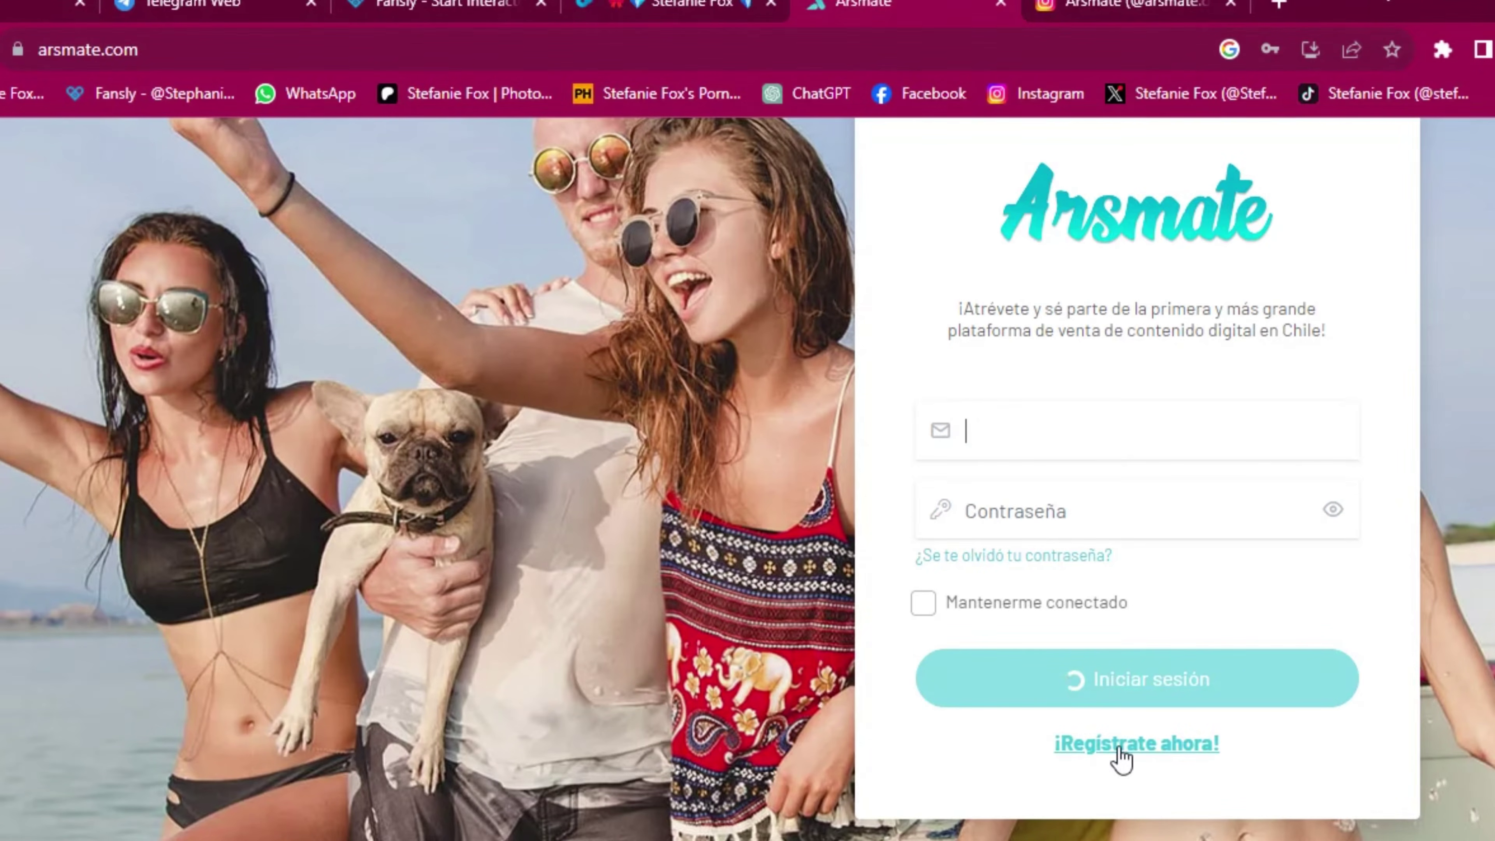
left_click(1171, 761)
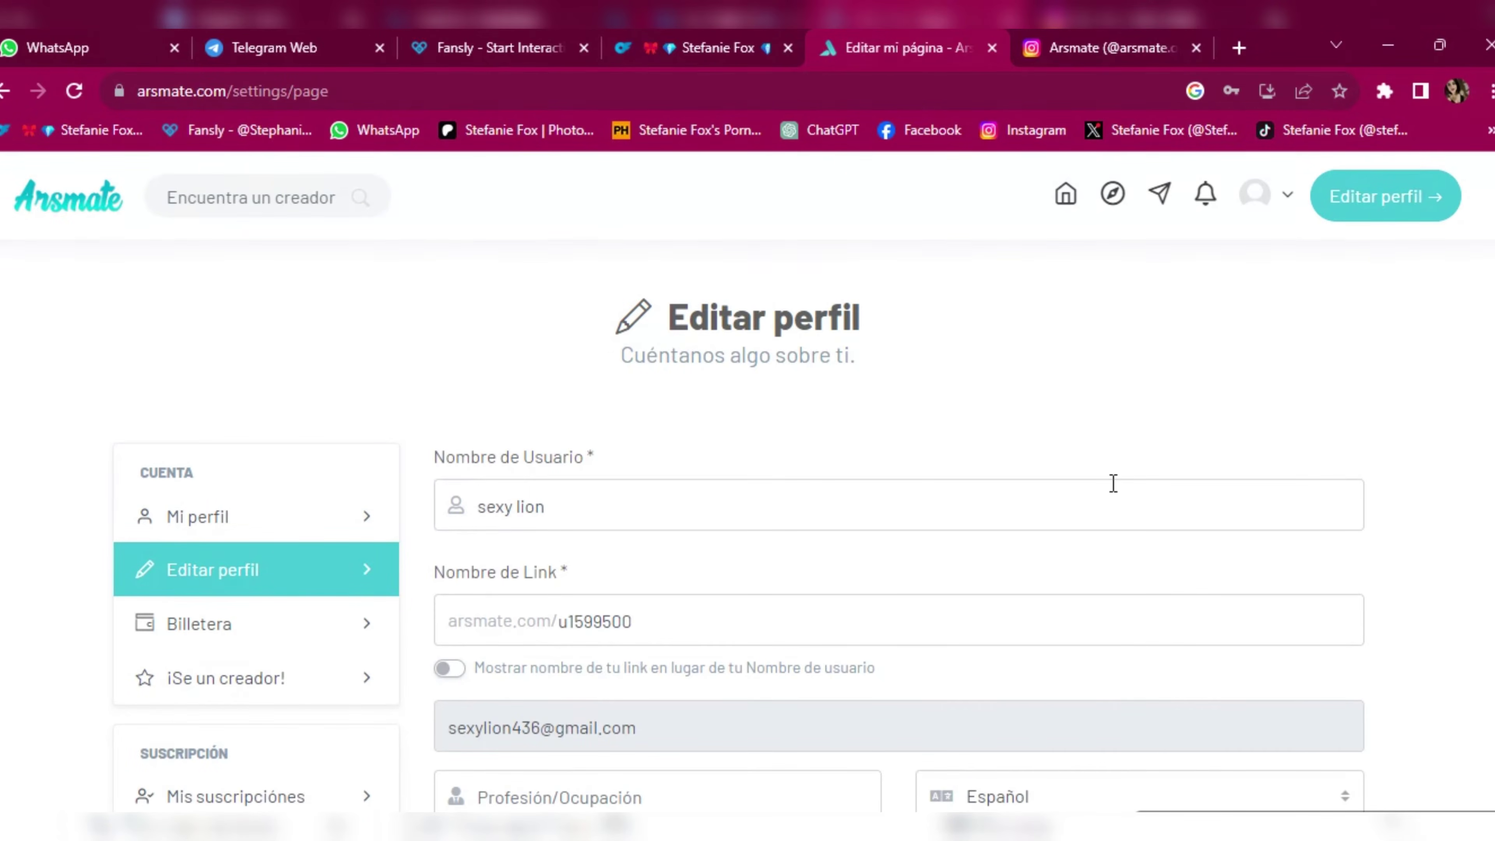
- Change the profile's link name to sexylion
scroll(1112, 483, "down", 2)
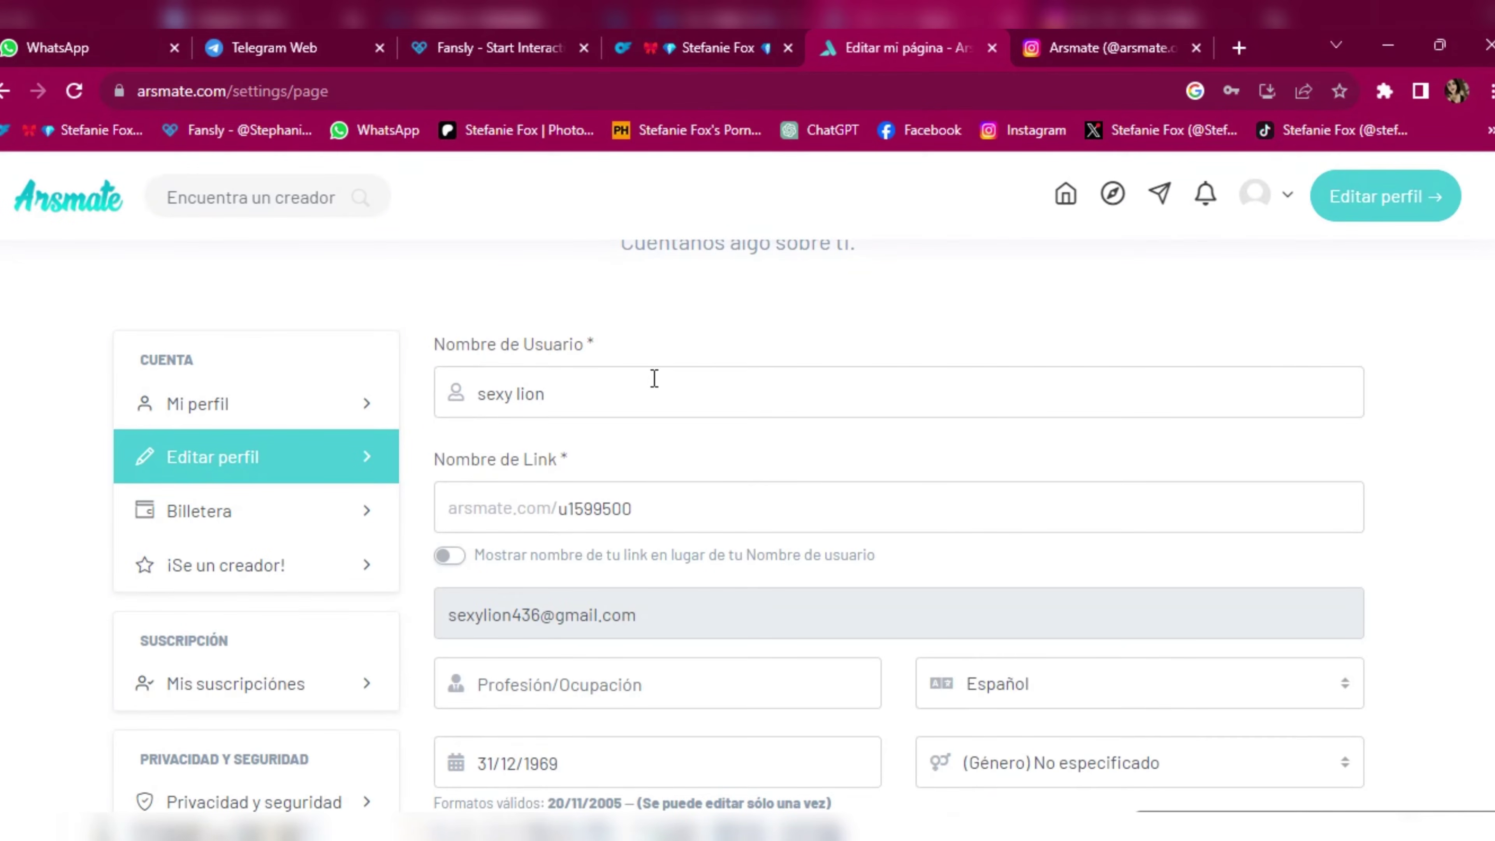
scroll(622, 402, "down", 2)
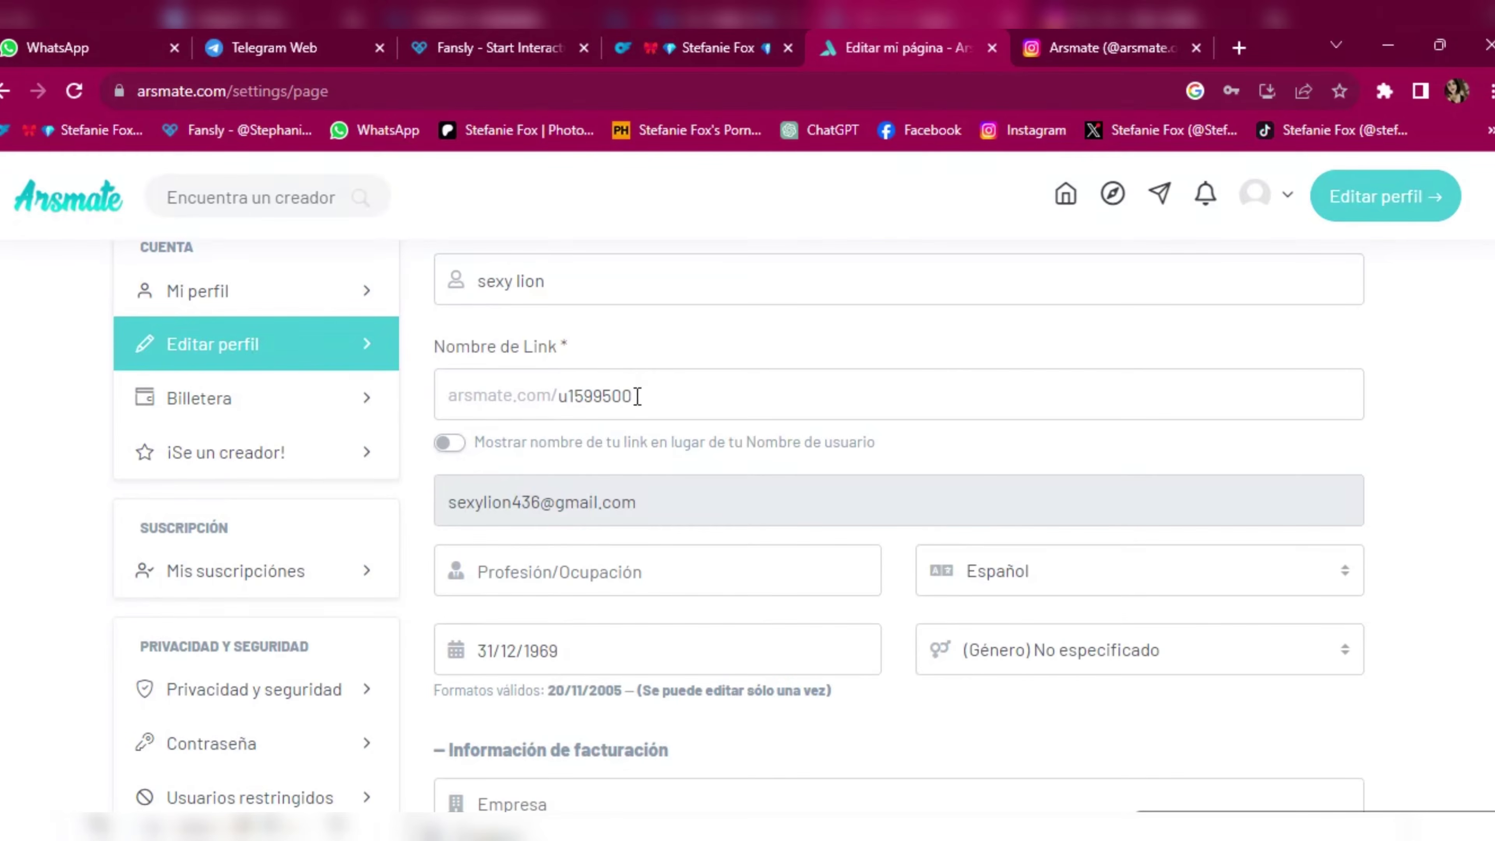
left_click_drag(633, 395, 557, 395)
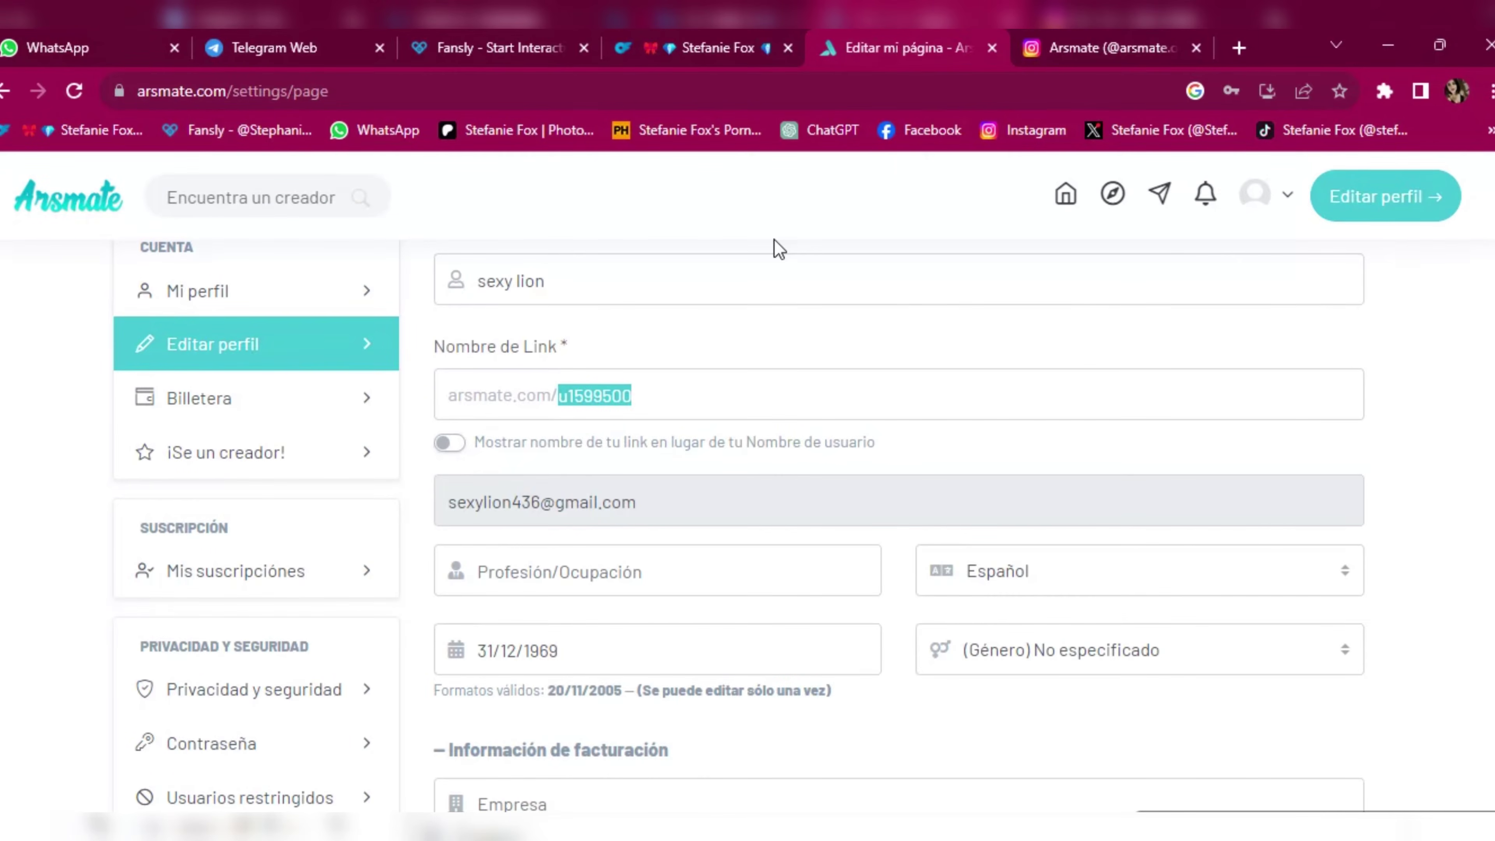
type("sexy")
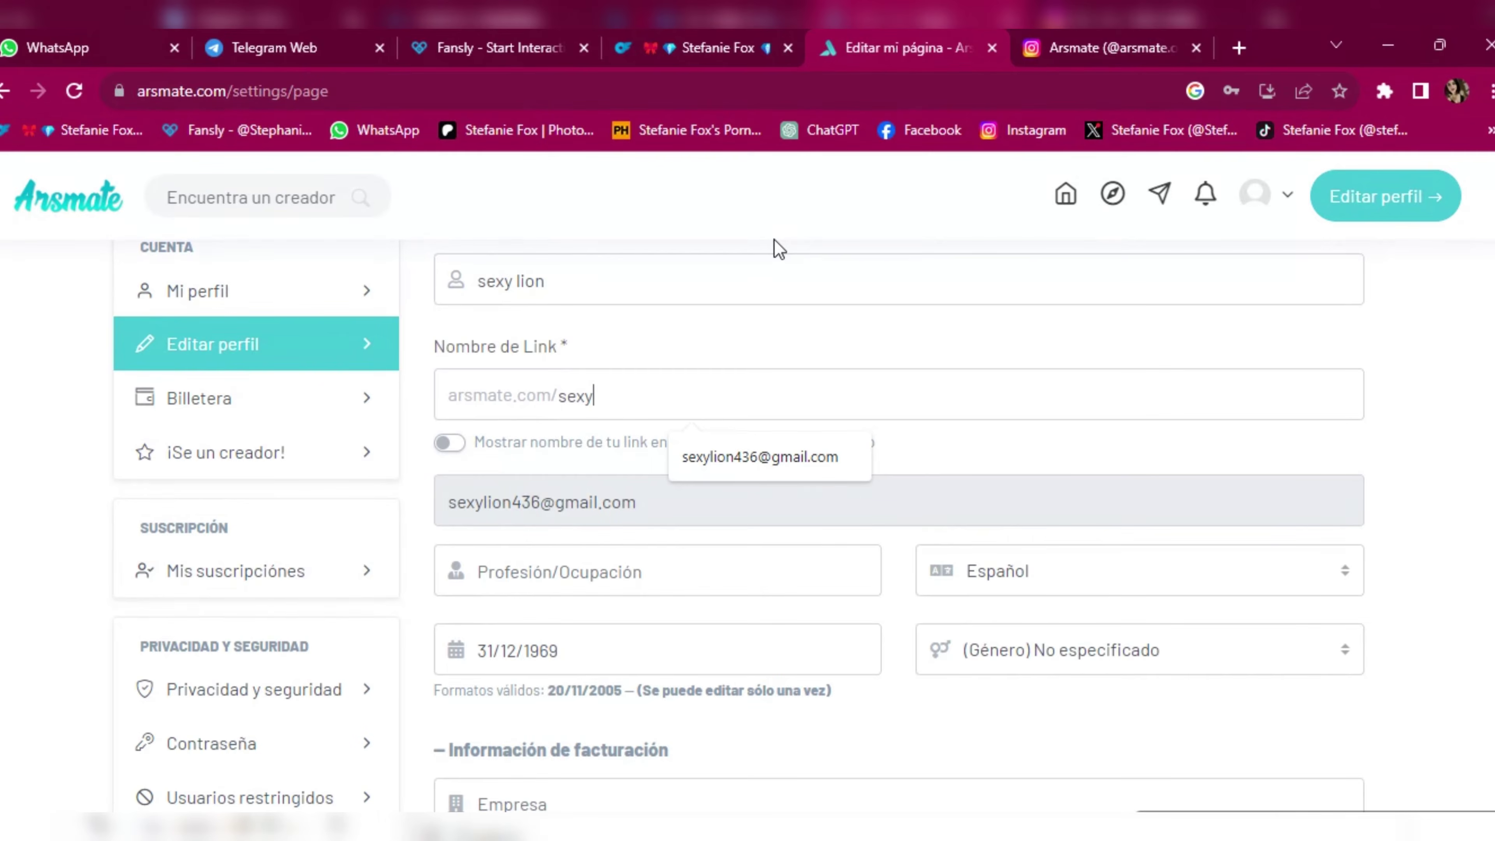
type("lion")
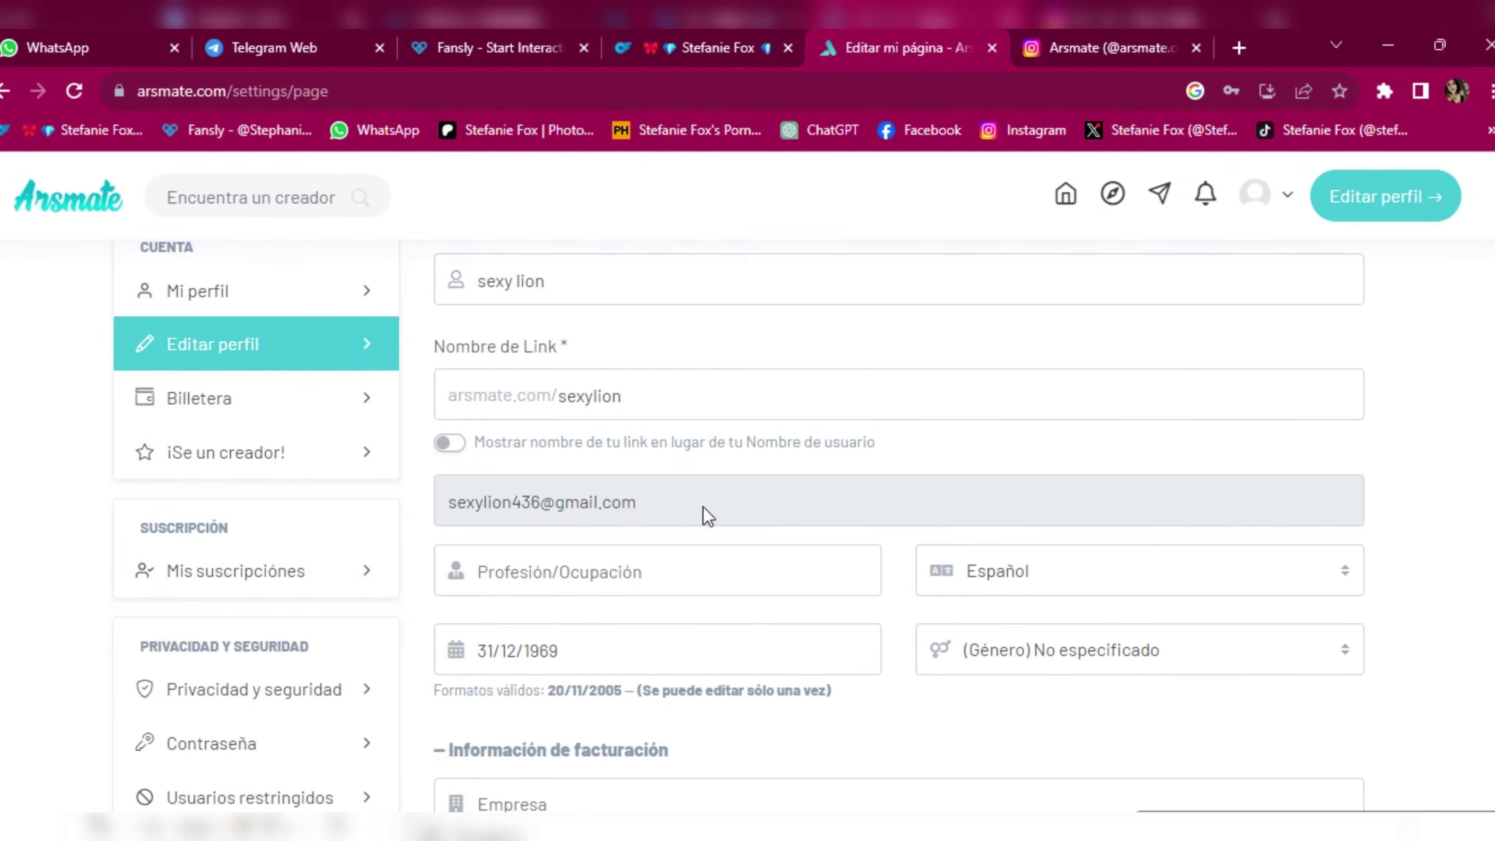
- Set the occupation to Modelo, gender to Masculino, company to Personal and country to Paraguay, complete the birth date and address fields, and save the profile
type("Modelo")
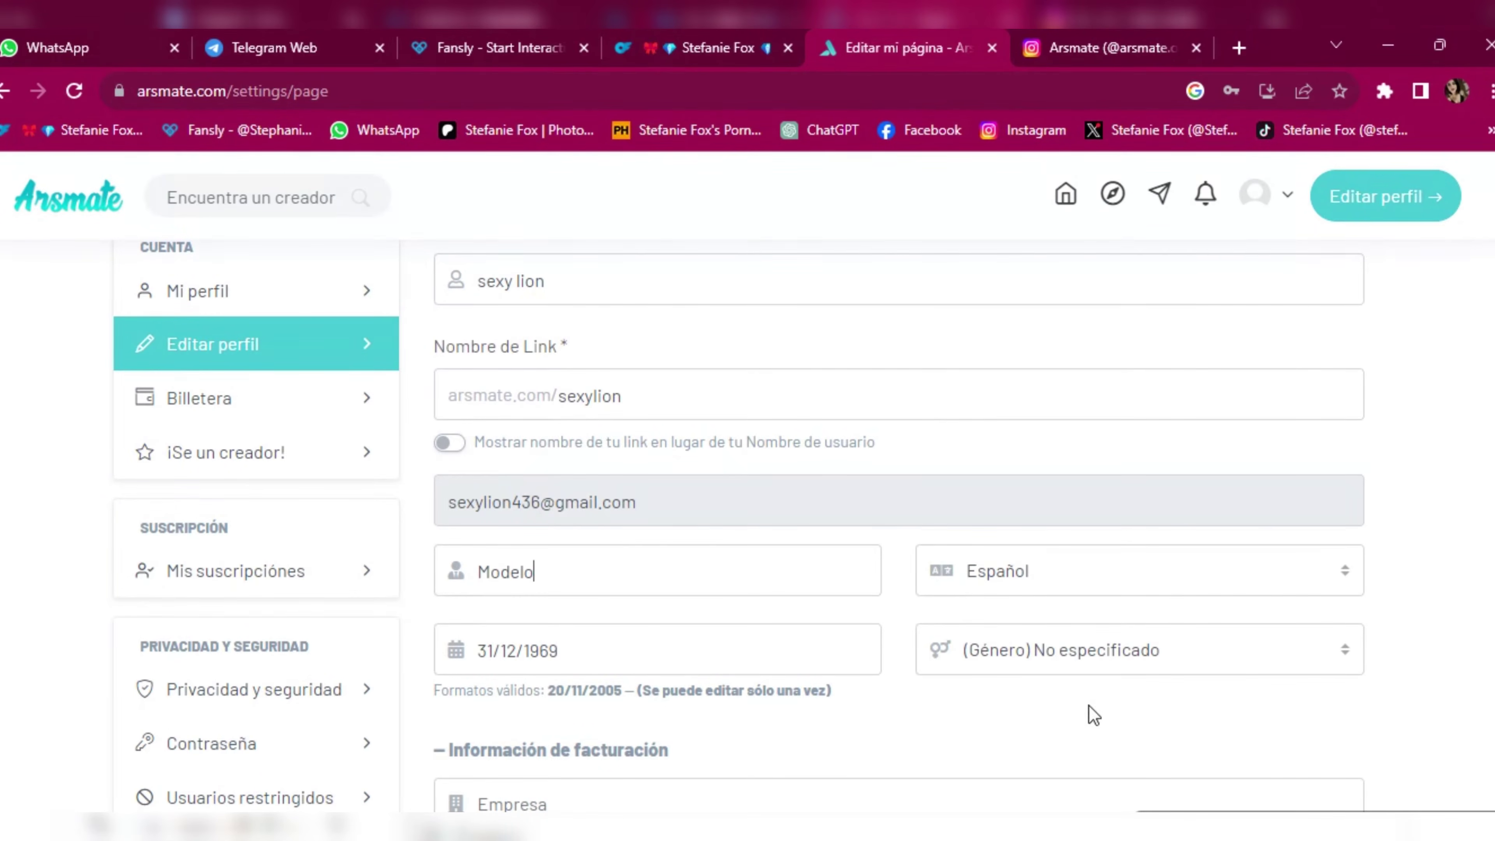
left_click(1243, 649)
scroll(1243, 649, "down", 5)
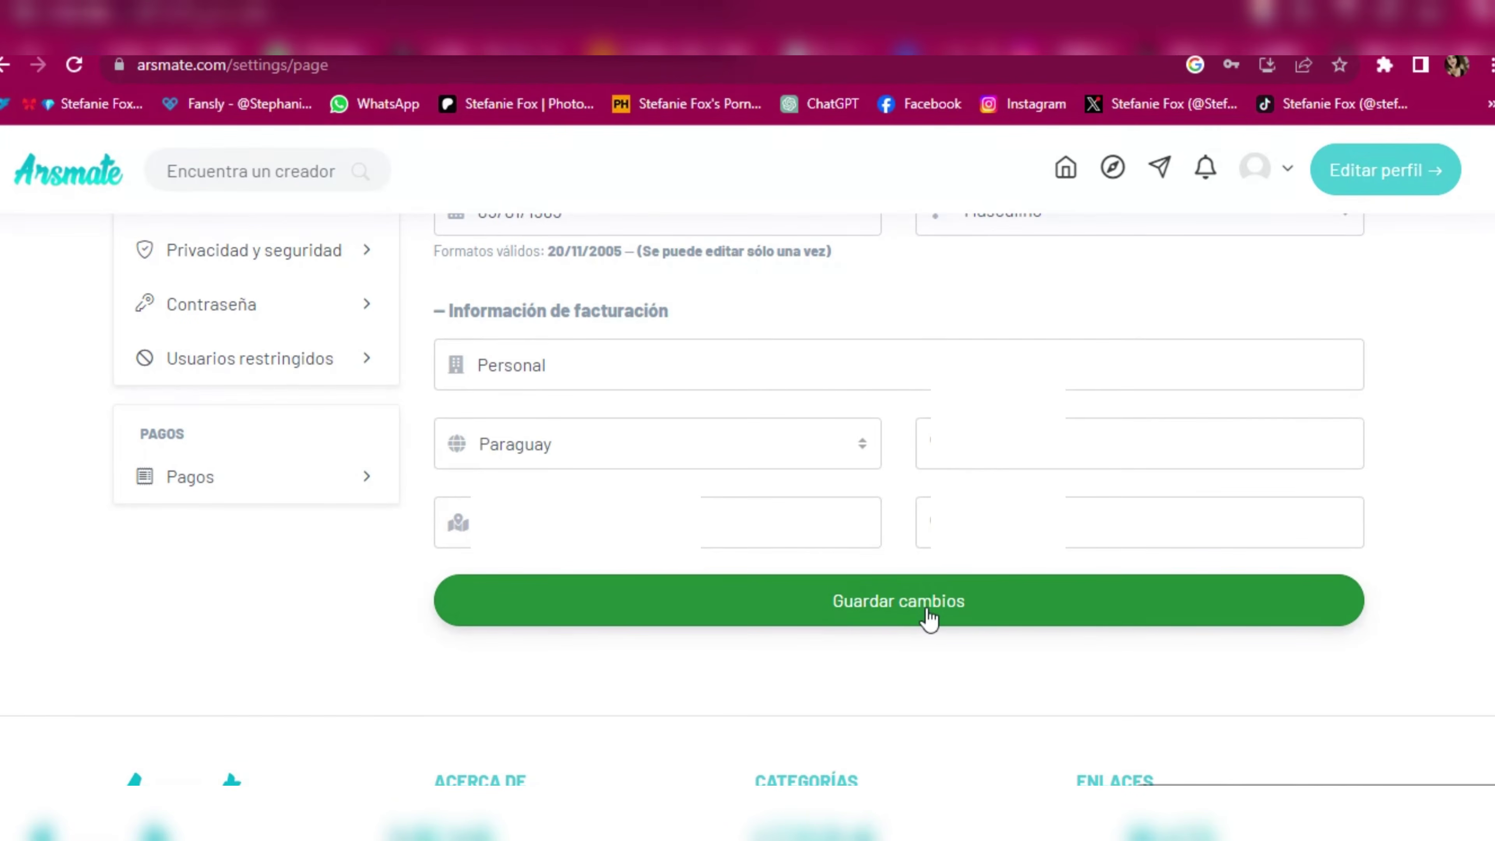
left_click(899, 609)
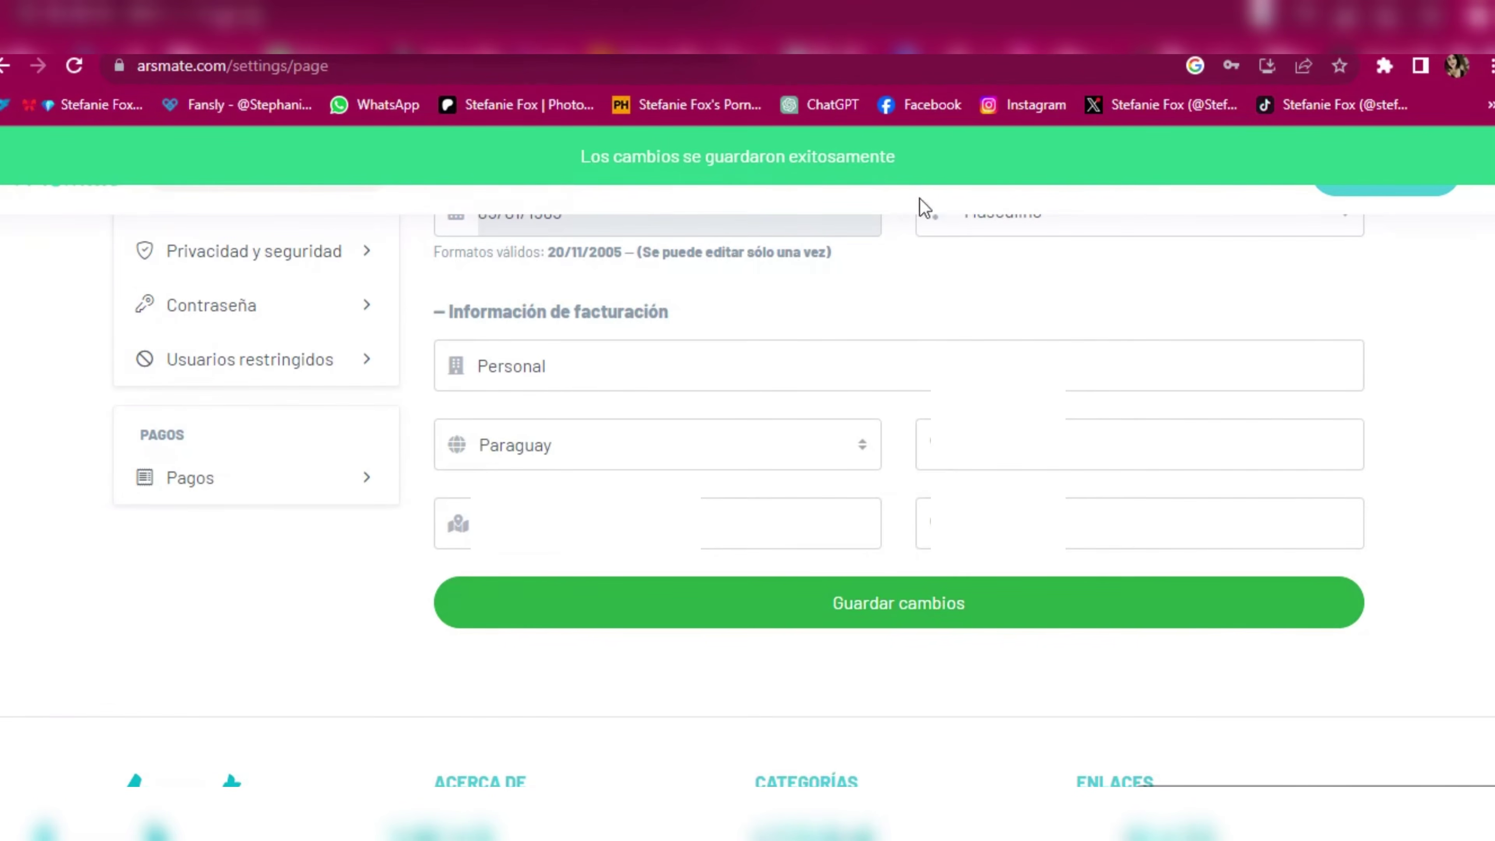
- Open the creator verification page and follow its requirements to upload a profile picture and a cover image
scroll(894, 494, "up", 10)
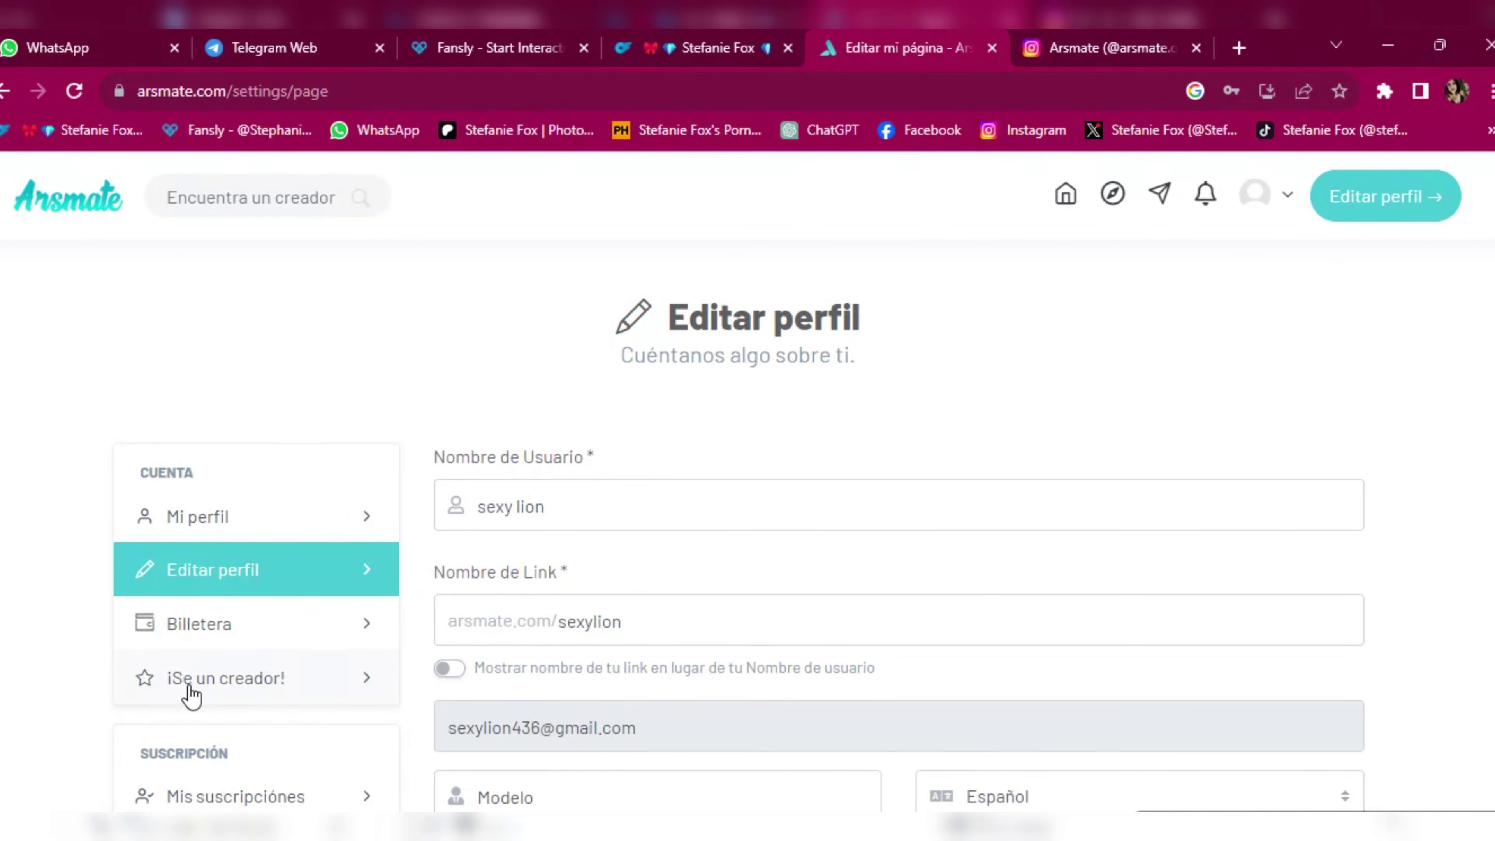
left_click(334, 693)
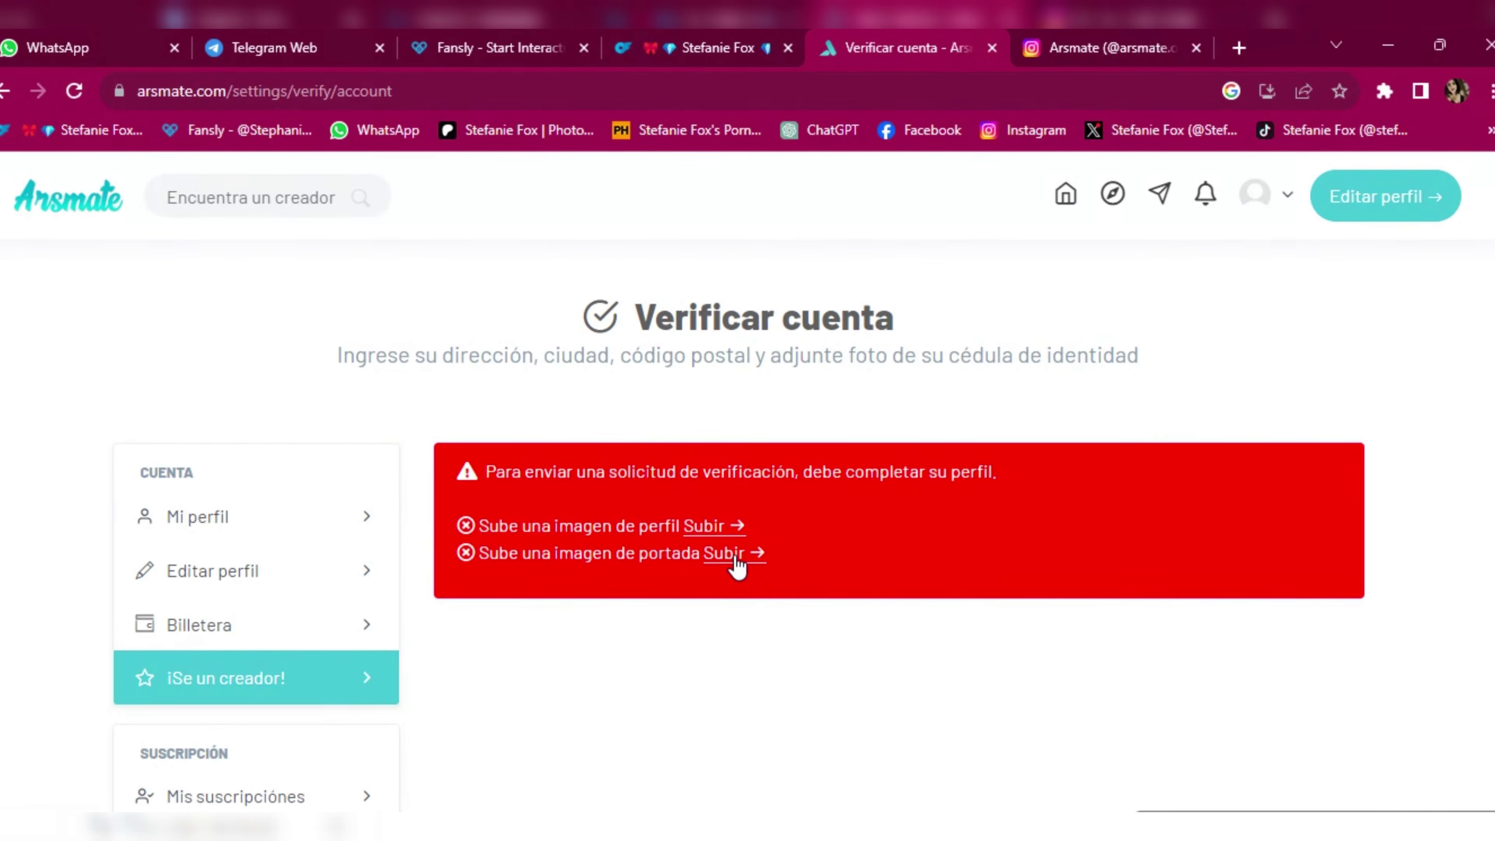
left_click(723, 536)
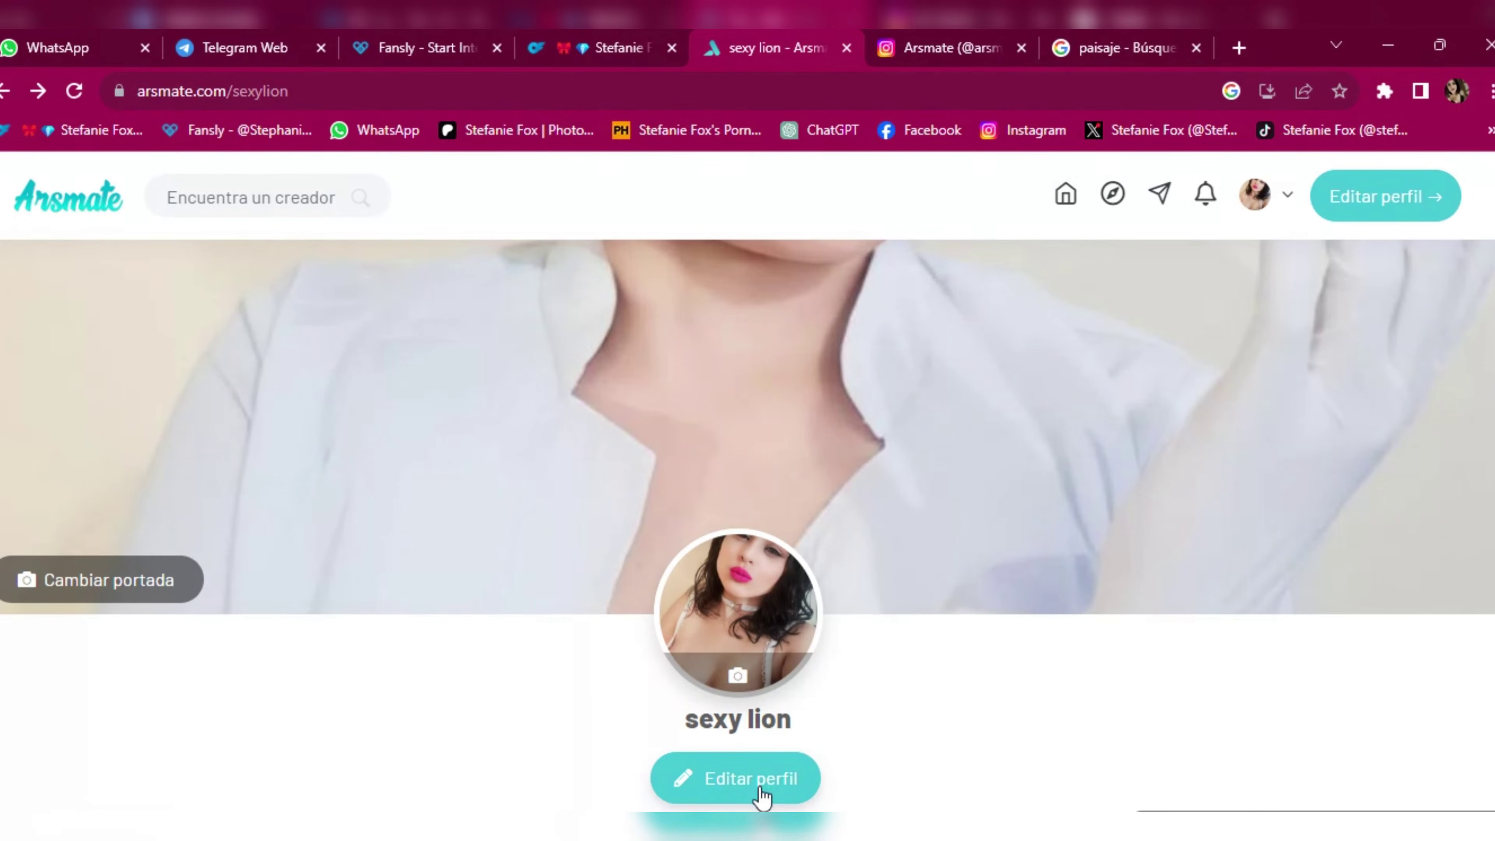
- Return to creator verification, fill in the address, city and postal code, attach the identity photo 20210130_204606.jpg and submit the request for approval
left_click(732, 779)
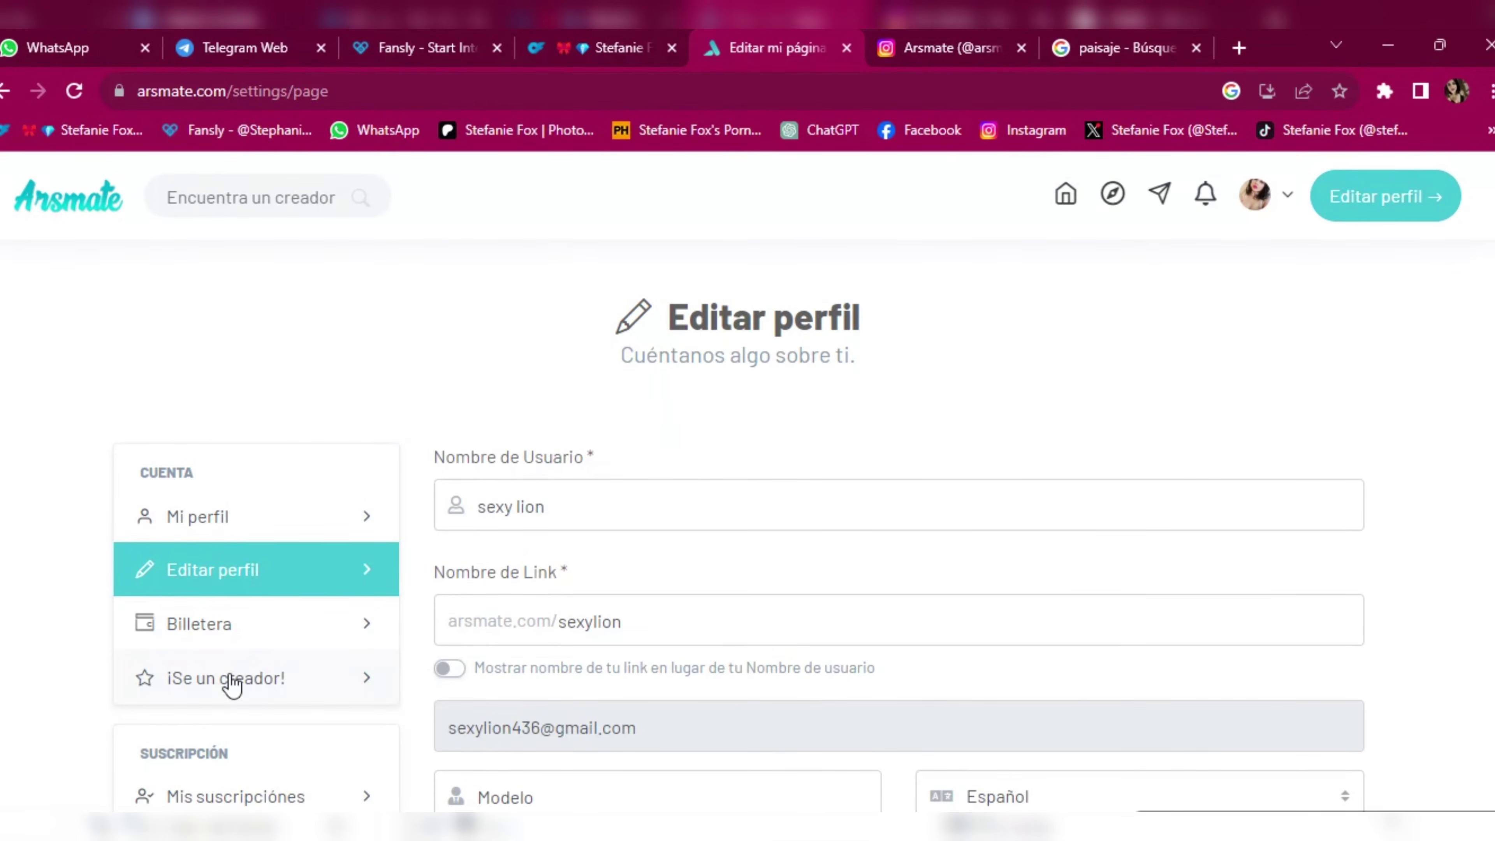
left_click(233, 684)
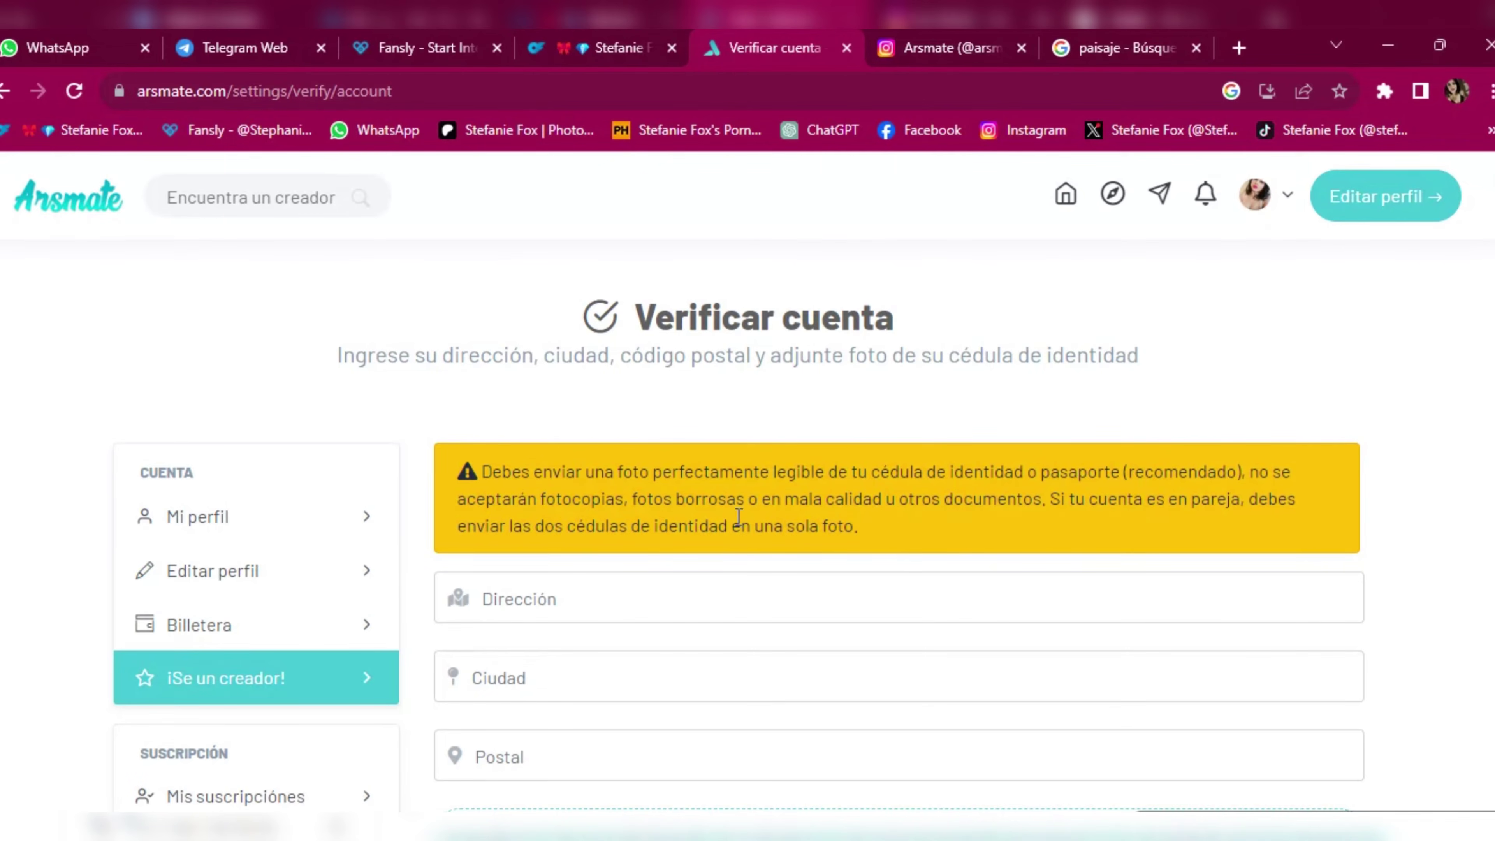
scroll(738, 518, "down", 3)
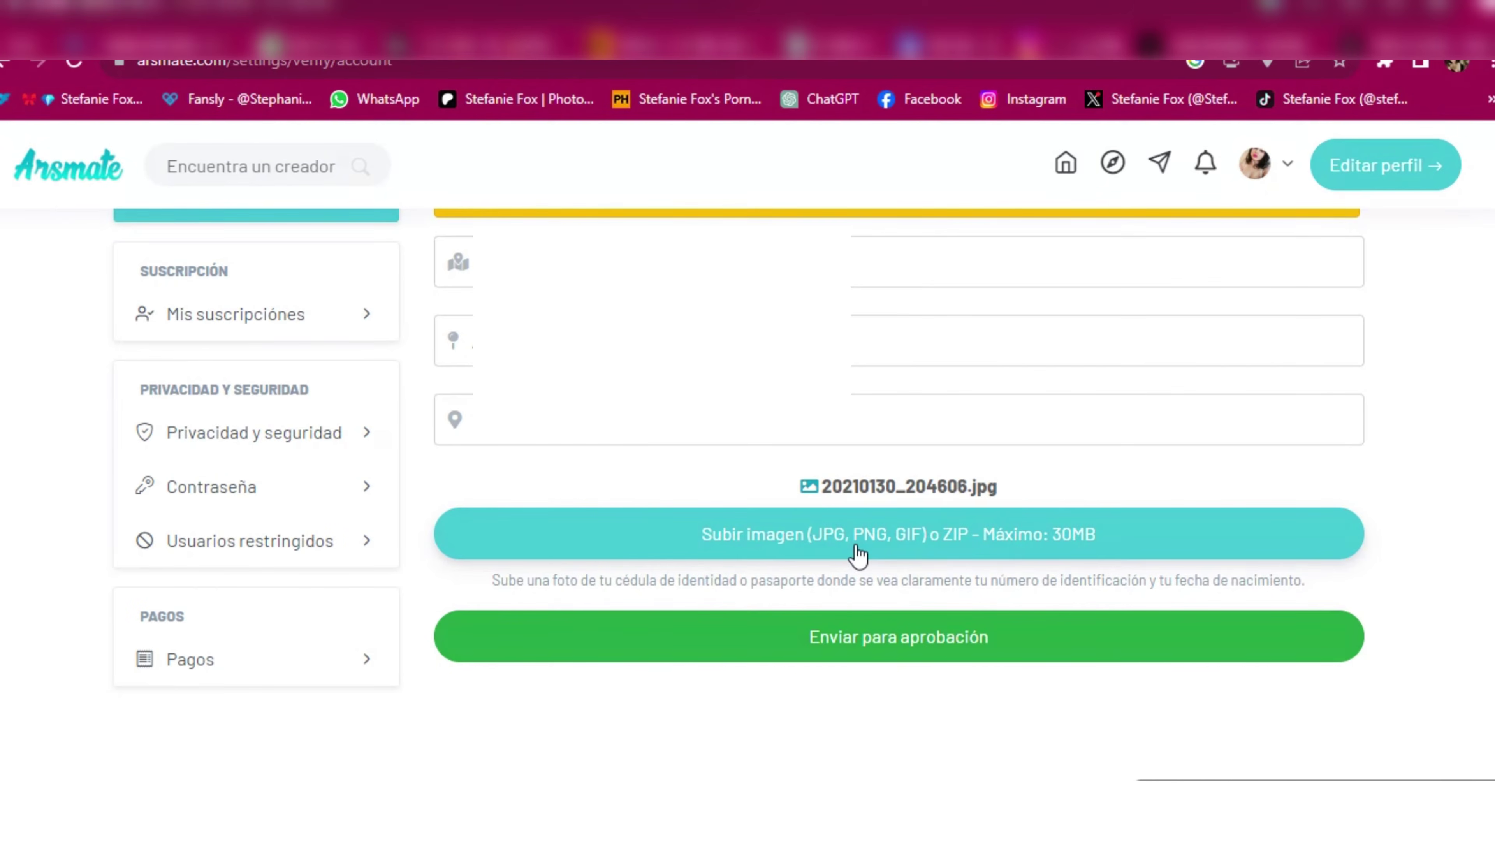
left_click(911, 648)
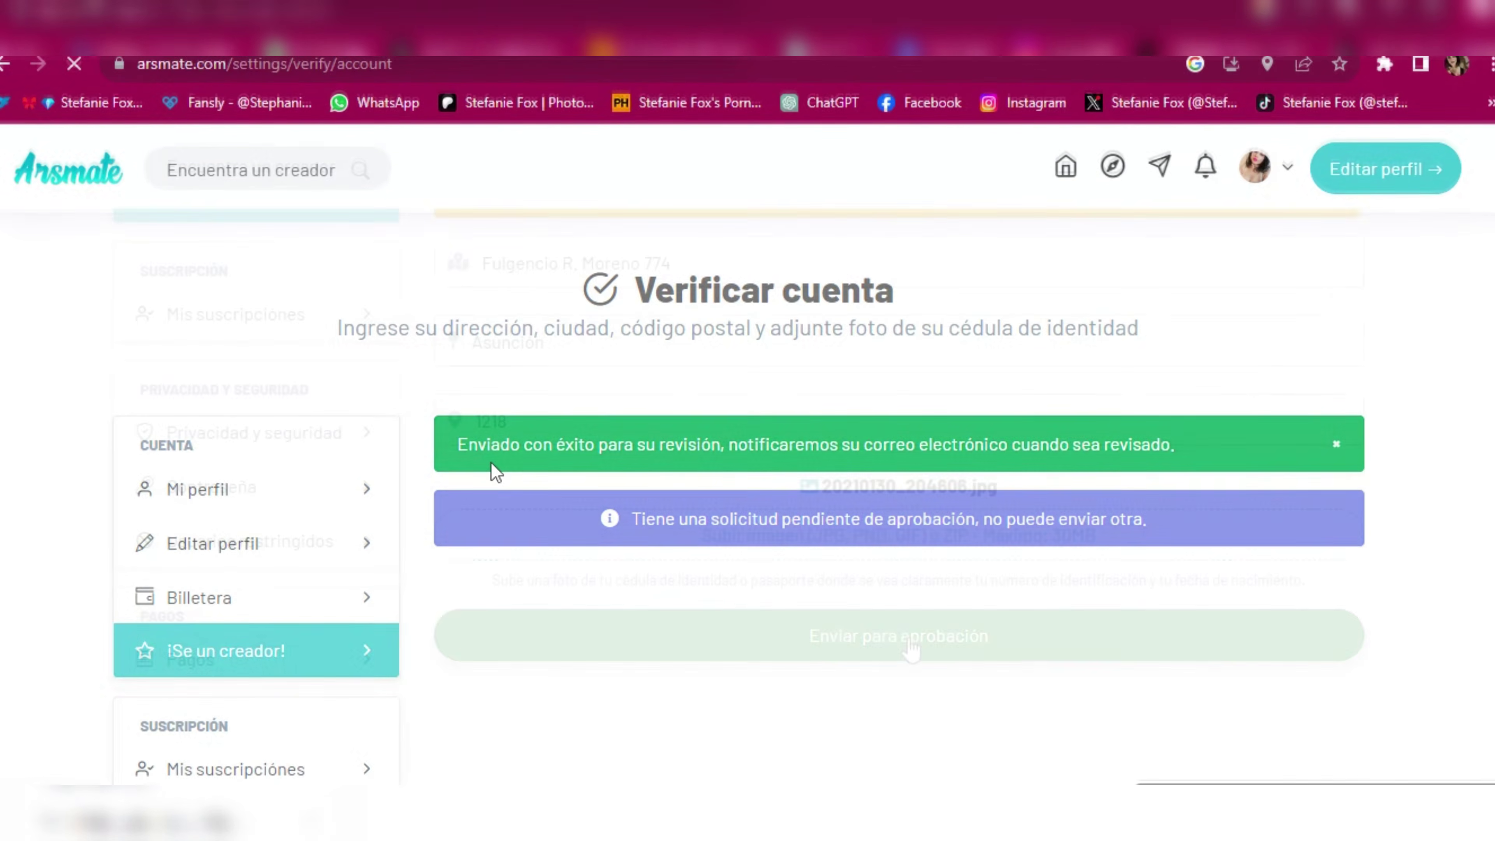